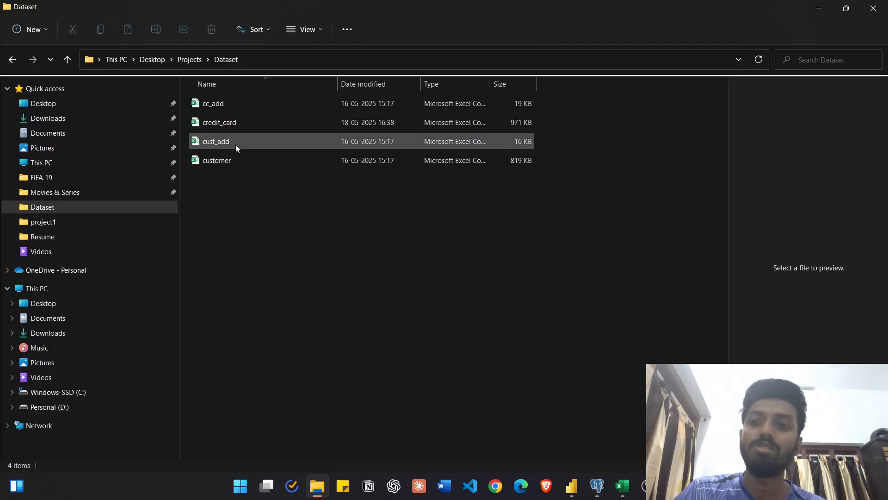
Step: Open the credit_card file from the Dataset folder
{"action": "left_click", "coordinate": [238, 123]}
{"action": "left_click", "coordinate": [232, 167]}
{"action": "left_click", "coordinate": [230, 200]}
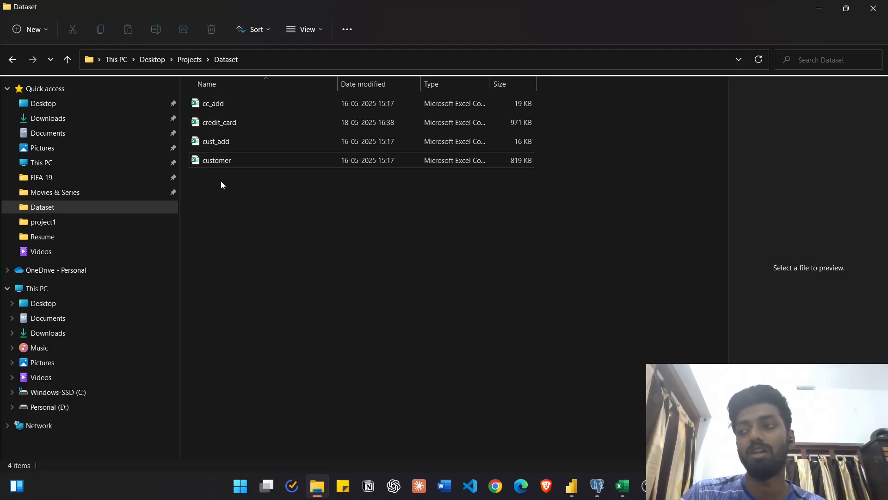
{"action": "double_click", "coordinate": [231, 123]}
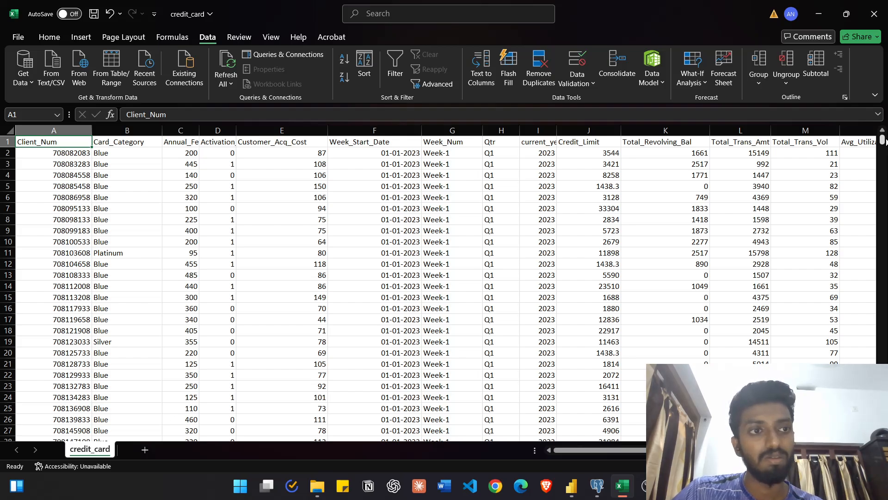
Step: Look through the credit_card records down to the last row, and examine the Client_Num and Card_Category columns
{"action": "left_click_drag", "start_coordinate": [884, 140], "coordinate": [884, 144]}
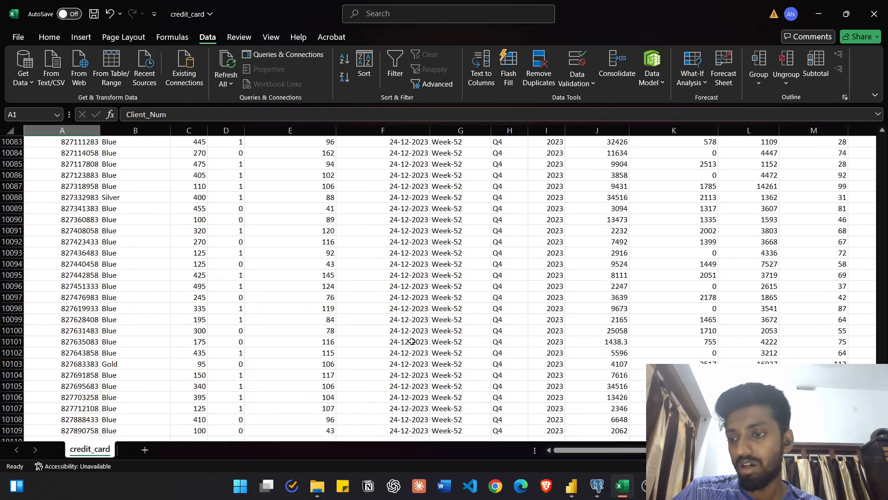
{"action": "scroll", "coordinate": [412, 342], "scroll_direction": "down", "scroll_amount": 5}
{"action": "left_click_drag", "start_coordinate": [883, 432], "coordinate": [883, 138]}
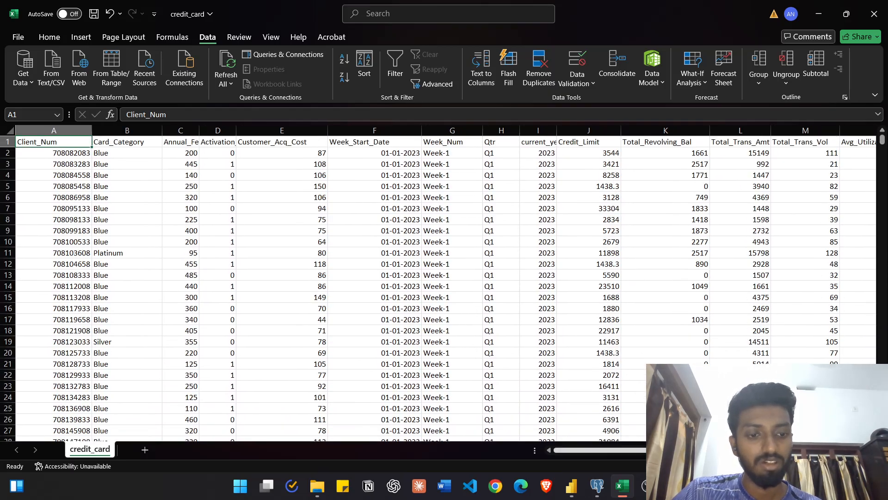
{"action": "mouse_move", "coordinate": [626, 450]}
{"action": "left_mouse_down"}
{"action": "mouse_move", "coordinate": [711, 453]}
{"action": "mouse_move", "coordinate": [624, 456]}
{"action": "left_mouse_up"}
{"action": "left_click", "coordinate": [126, 226]}
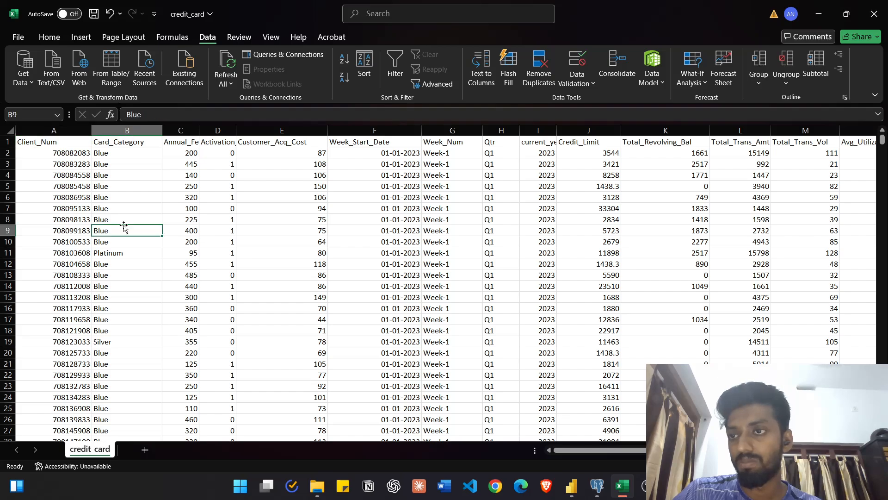
{"action": "left_click", "coordinate": [52, 140]}
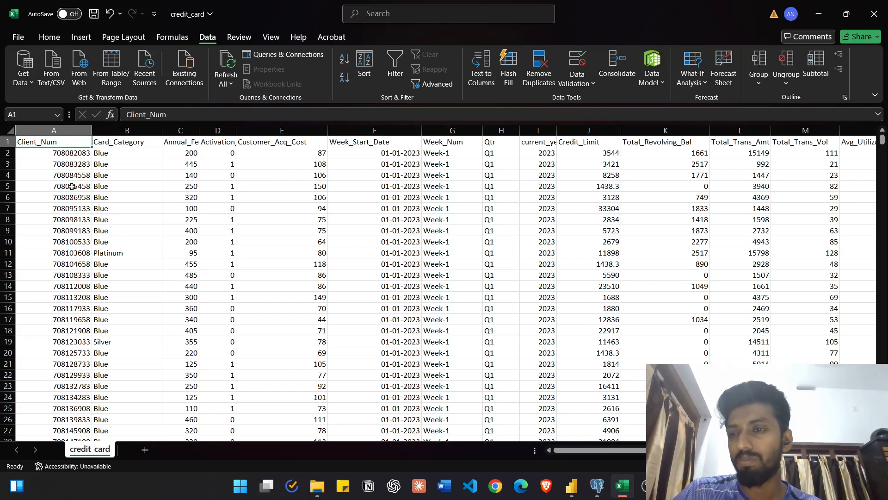
{"action": "left_click", "coordinate": [111, 231]}
{"action": "left_click", "coordinate": [133, 144]}
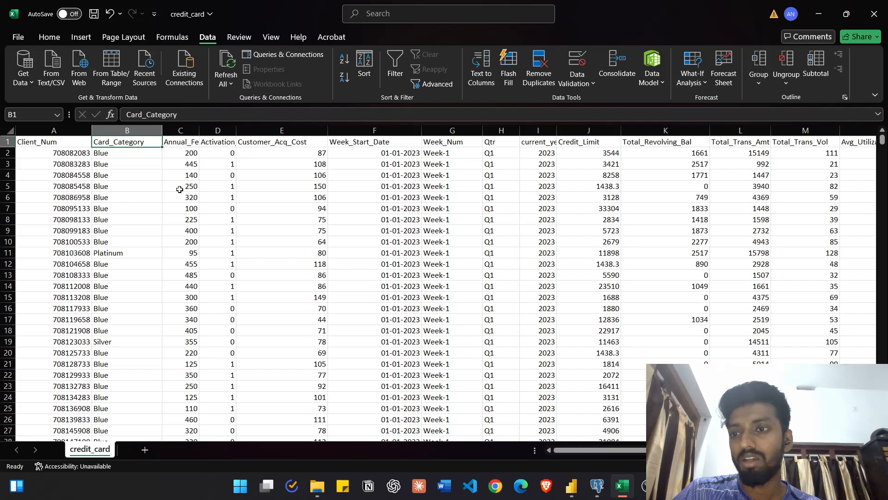
{"action": "left_click", "coordinate": [238, 175]}
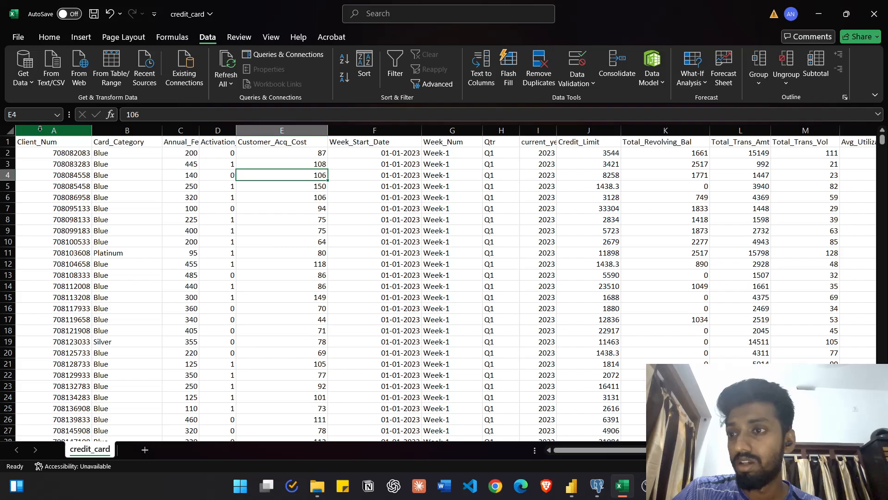
Step: Turn on filters for the header row and check the available Card_Category filter values without applying one
{"action": "left_click", "coordinate": [7, 142]}
{"action": "left_click", "coordinate": [395, 69]}
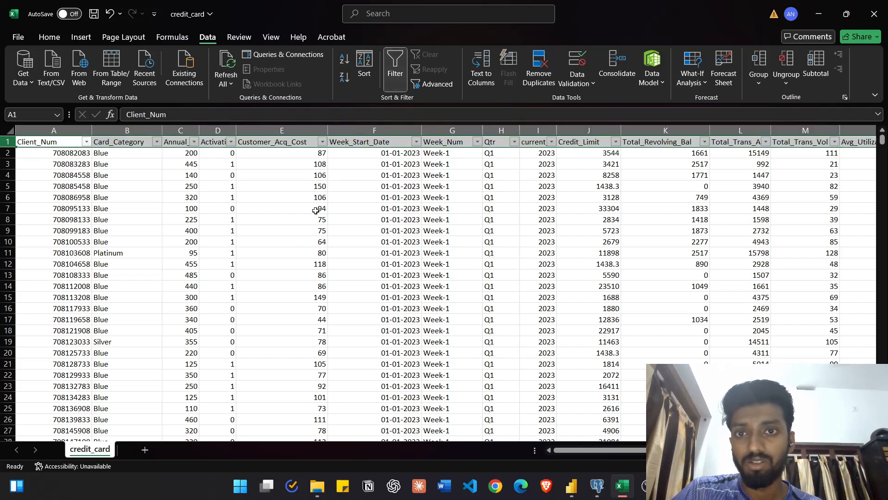
{"action": "left_click", "coordinate": [157, 141]}
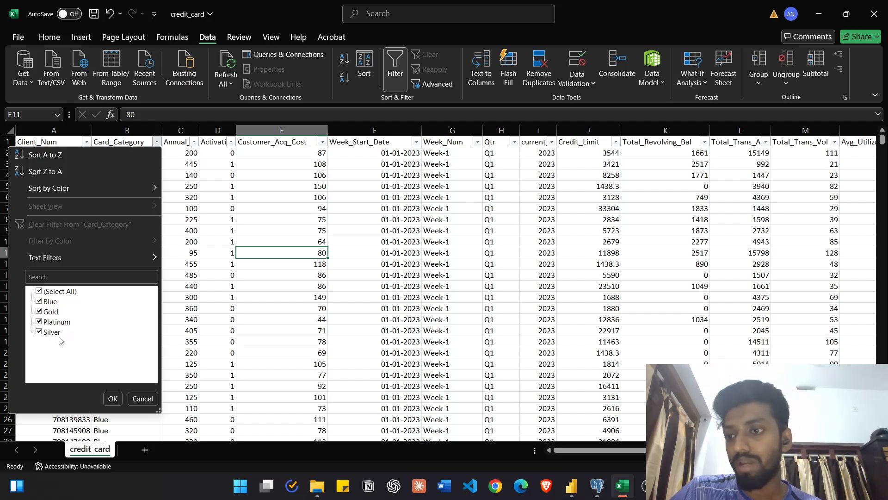
{"action": "left_click", "coordinate": [225, 243]}
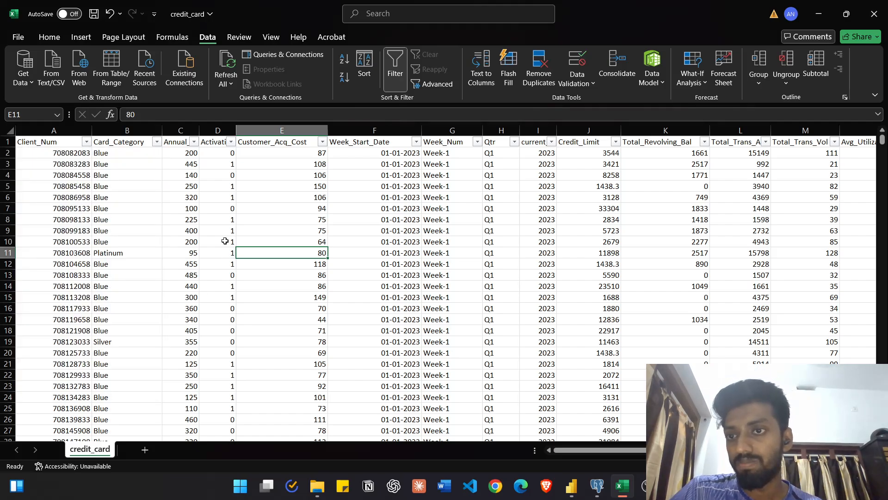
Step: Autofit the Annual_Fees and Activation_30_Days columns to show their full headers
{"action": "double_click", "coordinate": [200, 130]}
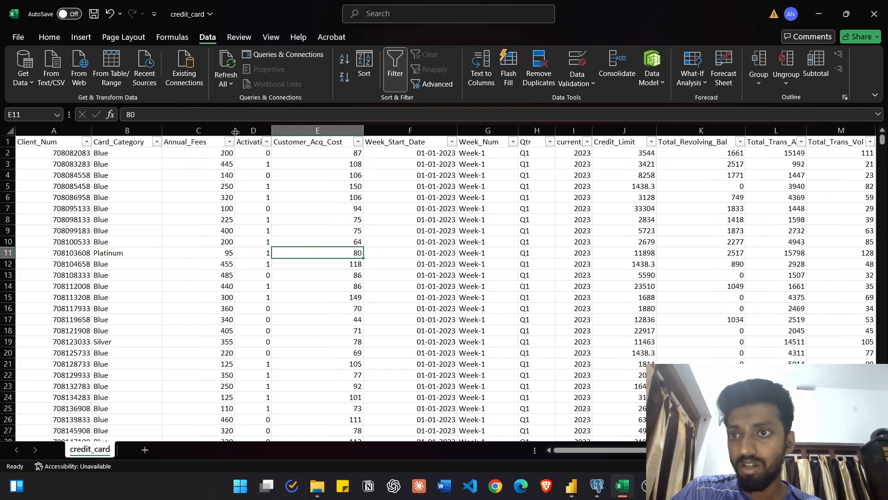
{"action": "double_click", "coordinate": [271, 130]}
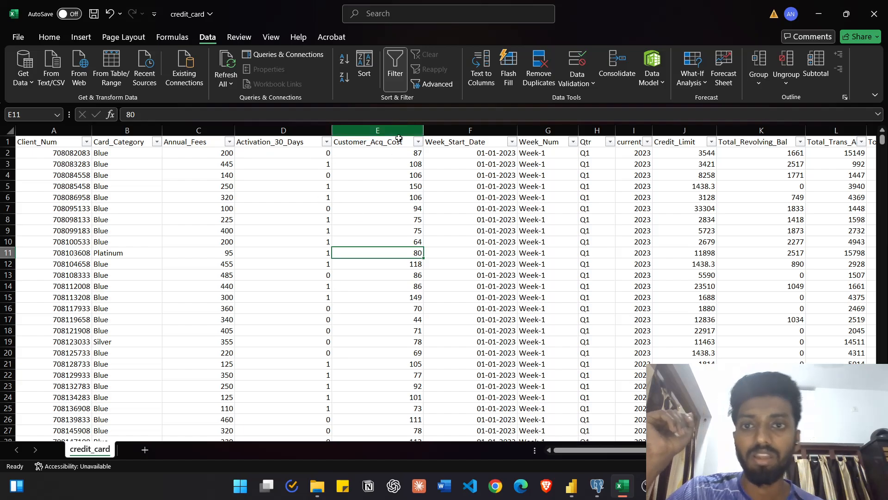
{"action": "left_click", "coordinate": [397, 164]}
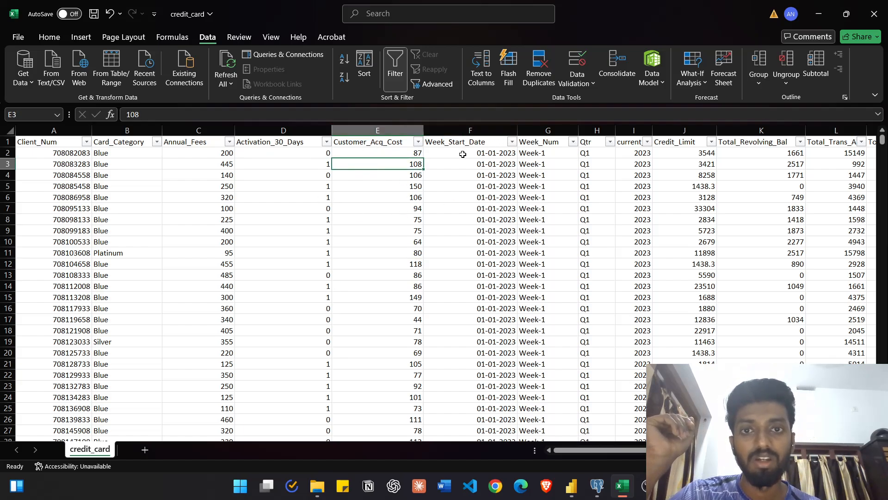
Step: Examine the Week_Start_Date column from its first record to its last, and return to the start of the sheet
{"action": "left_click", "coordinate": [467, 185]}
{"action": "left_click", "coordinate": [473, 157]}
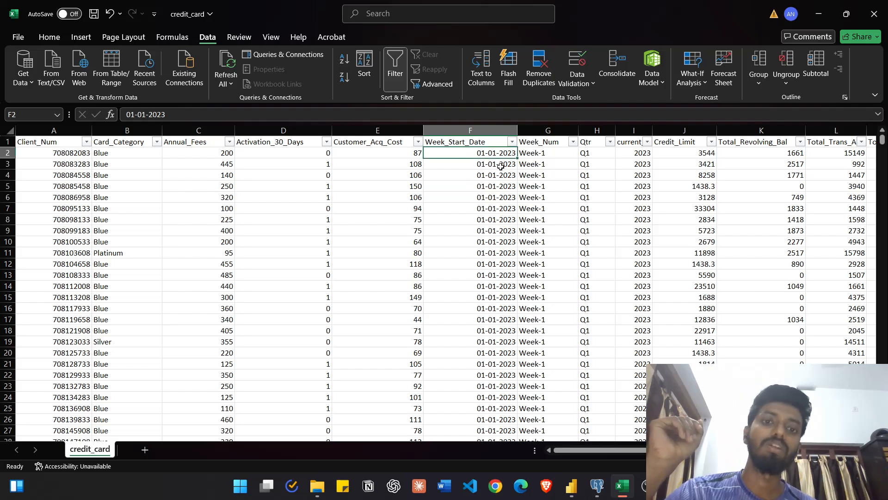
{"action": "left_click", "coordinate": [503, 207]}
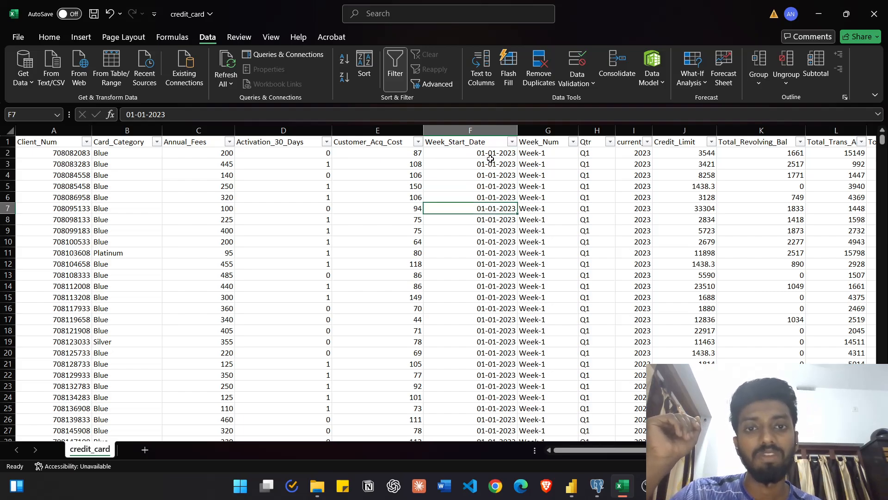
{"action": "left_click", "coordinate": [490, 156]}
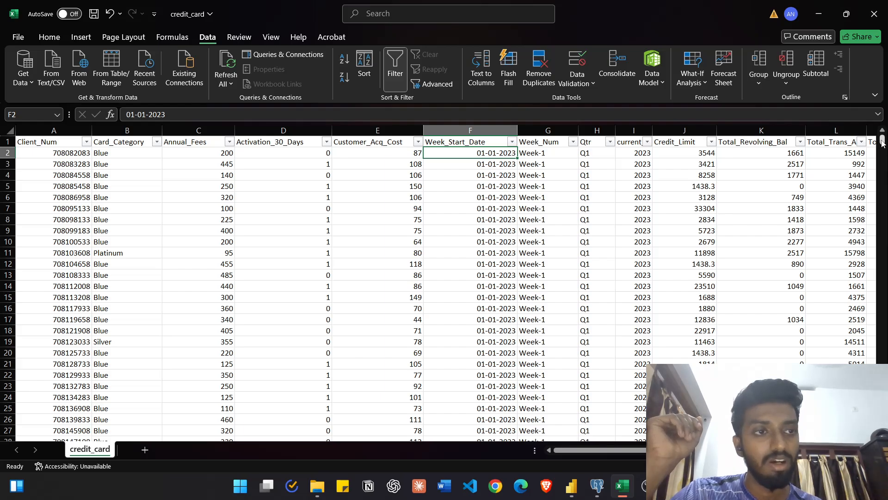
{"action": "left_click_drag", "start_coordinate": [883, 143], "coordinate": [882, 169]}
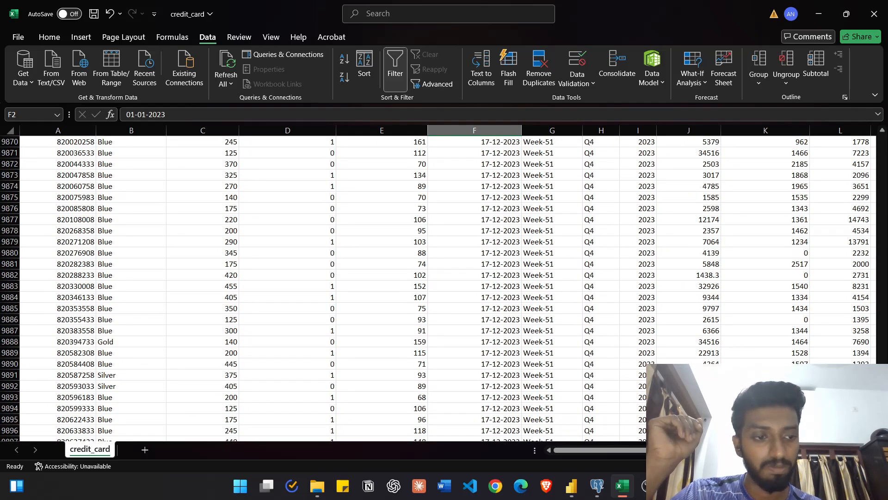
{"action": "left_click_drag", "start_coordinate": [883, 420], "coordinate": [883, 428]}
{"action": "scroll", "coordinate": [589, 356], "scroll_direction": "down", "scroll_amount": 3}
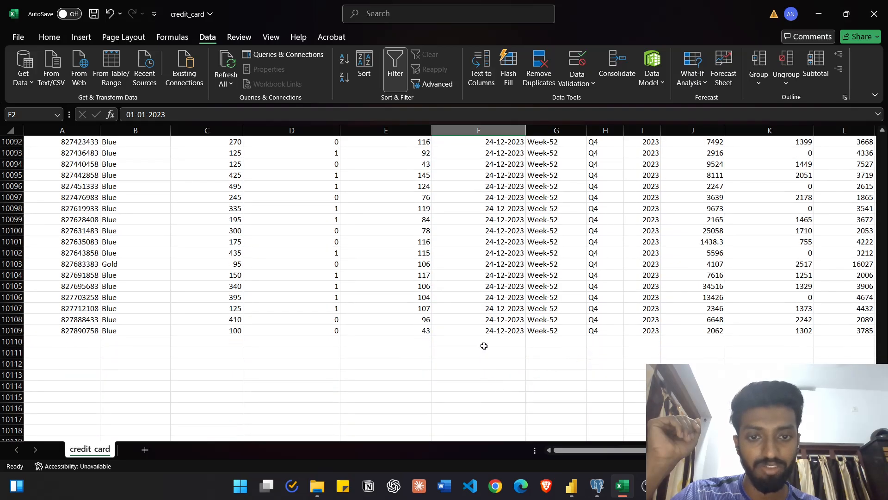
{"action": "left_click", "coordinate": [490, 332]}
{"action": "left_click_drag", "start_coordinate": [883, 428], "coordinate": [883, 319]}
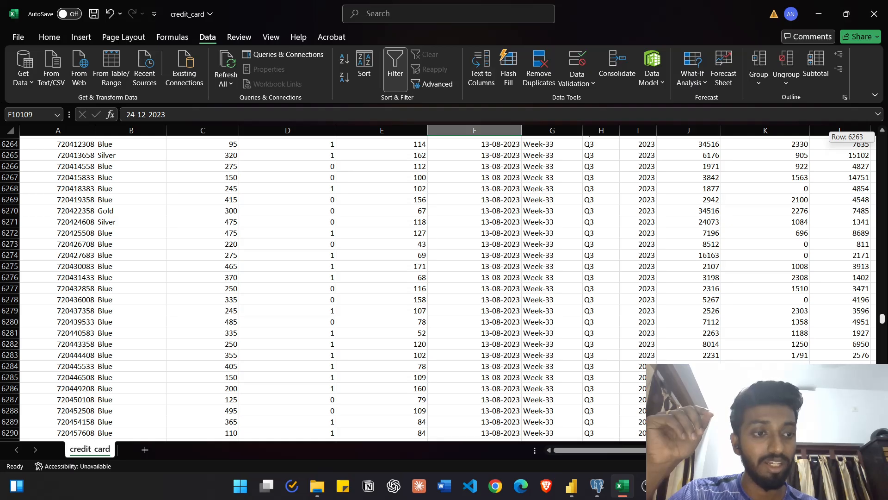
{"action": "left_click_drag", "start_coordinate": [883, 319], "coordinate": [883, 140]}
Step: Examine the values in the Week_Num and Qtr columns
{"action": "left_click", "coordinate": [558, 160]}
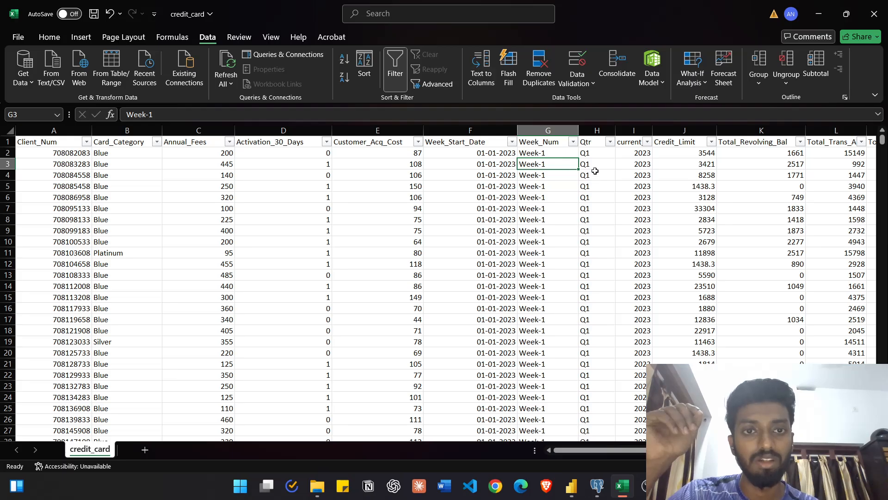
{"action": "scroll", "coordinate": [523, 353], "scroll_direction": "down", "scroll_amount": 20}
{"action": "scroll", "coordinate": [522, 353], "scroll_direction": "up", "scroll_amount": 20}
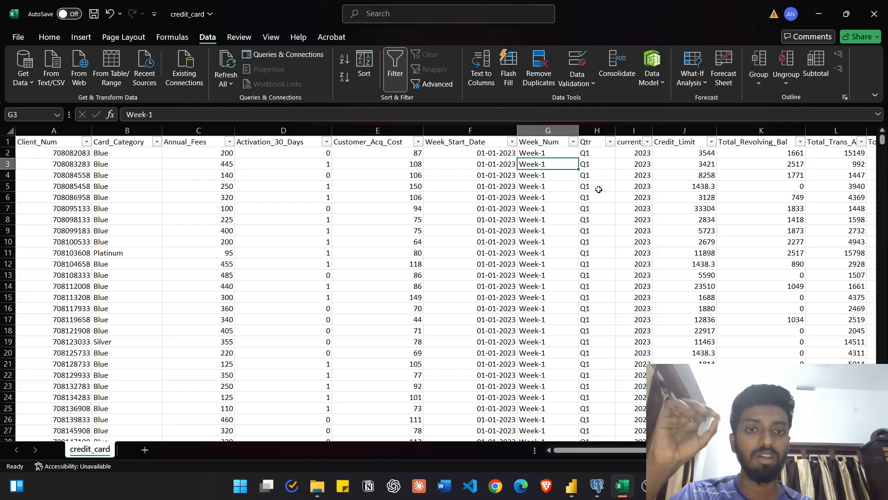
{"action": "left_click", "coordinate": [599, 190]}
{"action": "left_click", "coordinate": [545, 130]}
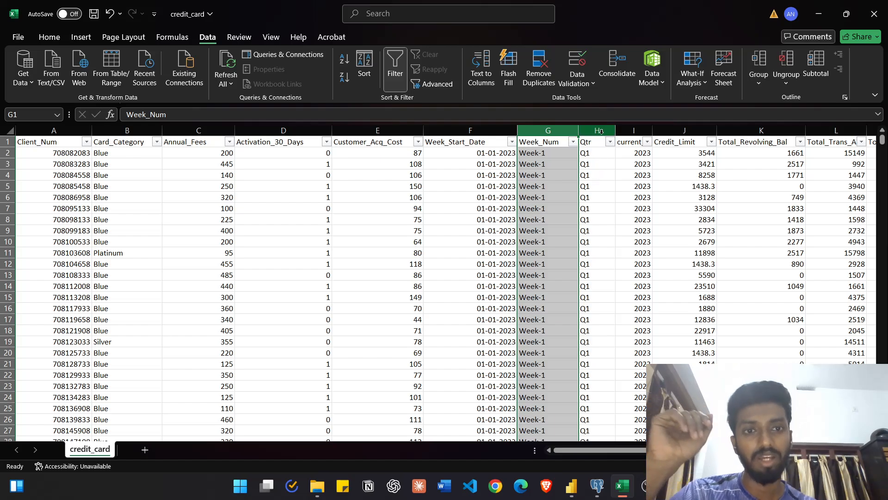
Step: Widen the current_year column so that its full header fits
{"action": "left_click", "coordinate": [641, 242]}
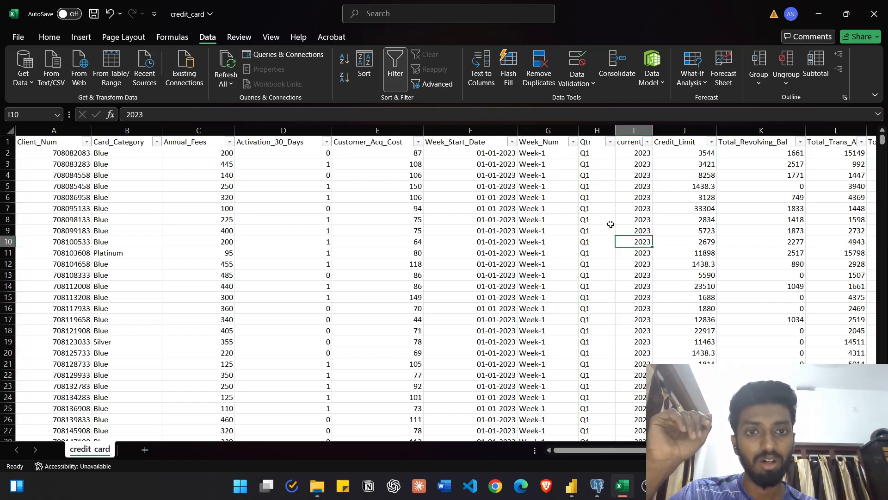
{"action": "scroll", "coordinate": [649, 221], "scroll_direction": "right", "scroll_amount": 2}
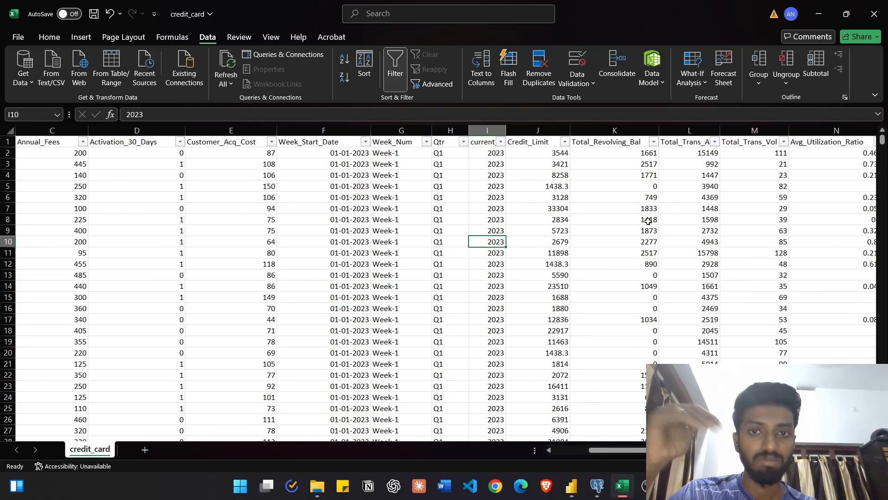
{"action": "left_click_drag", "start_coordinate": [507, 128], "coordinate": [573, 129]}
Step: Widen the Credit_Limit column slightly and the Total_Trans_Amt column enough to fit its full header
{"action": "scroll", "coordinate": [591, 208], "scroll_direction": "right", "scroll_amount": 1}
{"action": "scroll", "coordinate": [591, 209], "scroll_direction": "right", "scroll_amount": 1}
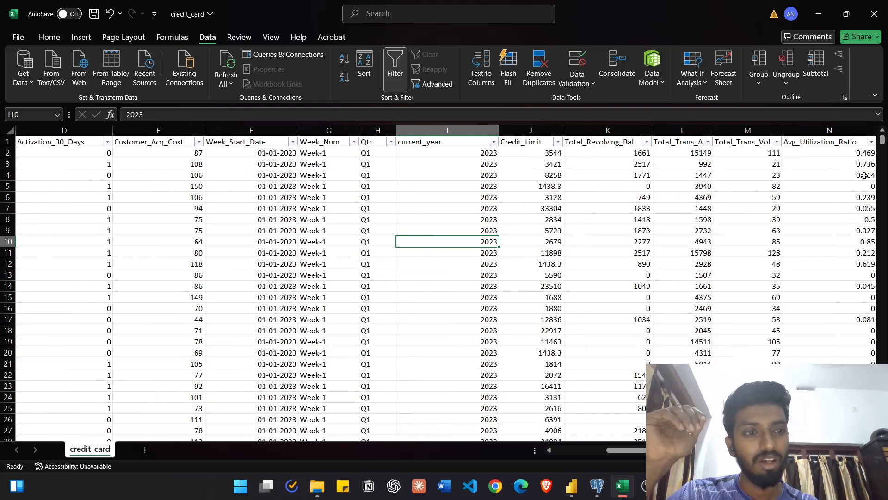
{"action": "scroll", "coordinate": [693, 309], "scroll_direction": "down", "scroll_amount": 3}
{"action": "scroll", "coordinate": [693, 311], "scroll_direction": "up", "scroll_amount": 3}
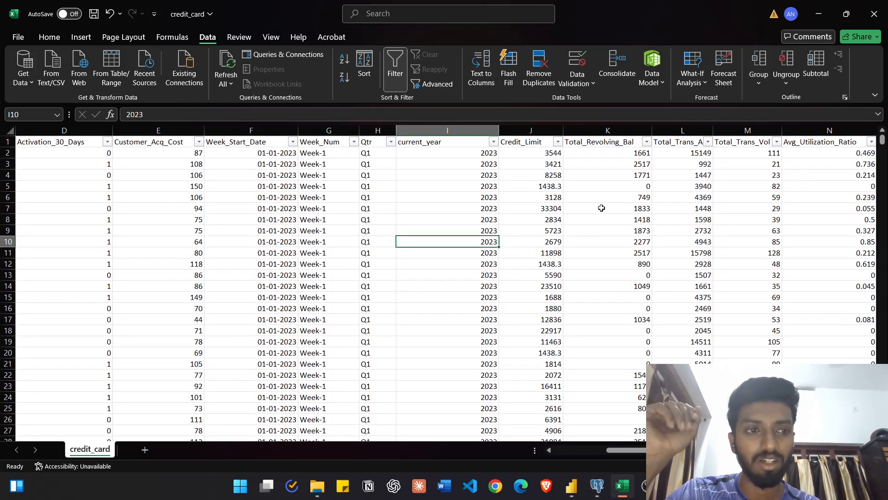
{"action": "scroll", "coordinate": [603, 208], "scroll_direction": "right", "scroll_amount": 1}
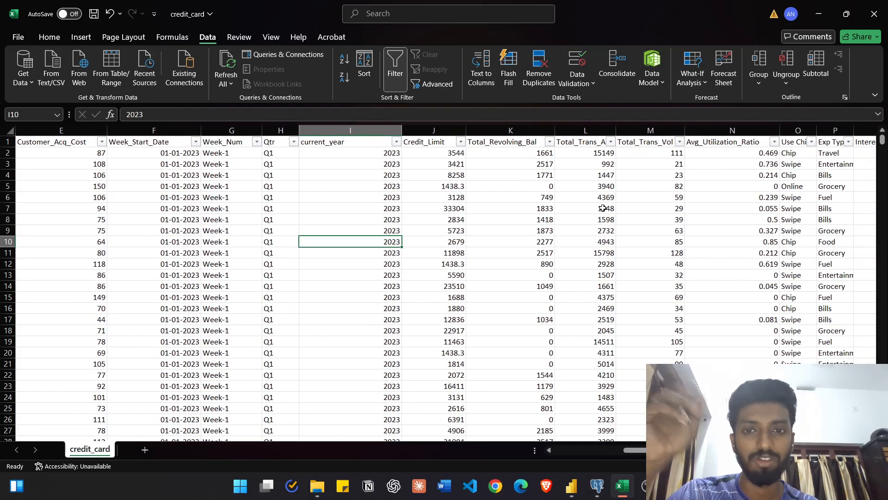
{"action": "left_click_drag", "start_coordinate": [466, 128], "coordinate": [478, 131]}
{"action": "scroll", "coordinate": [547, 199], "scroll_direction": "right", "scroll_amount": 1}
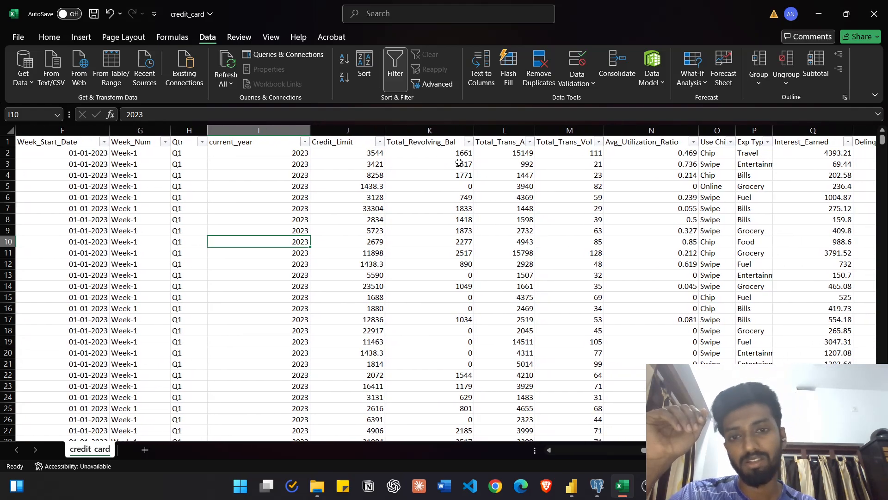
{"action": "left_click", "coordinate": [458, 152]}
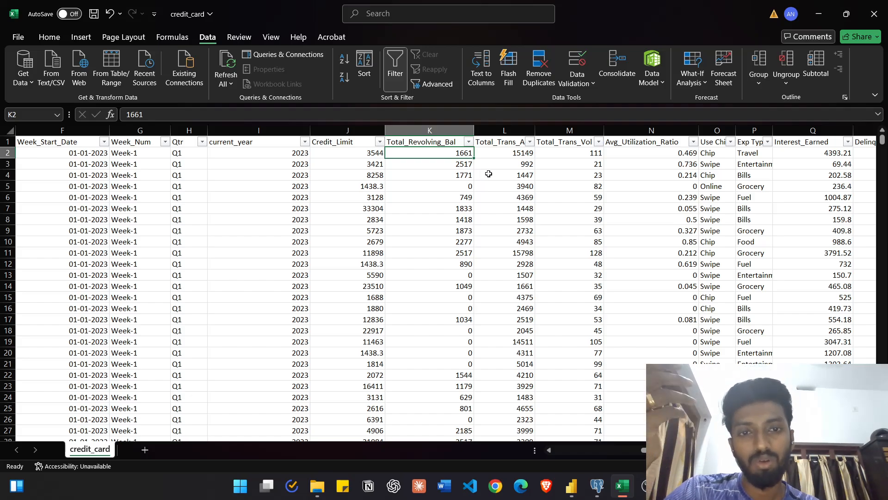
{"action": "left_click_drag", "start_coordinate": [533, 130], "coordinate": [570, 130]}
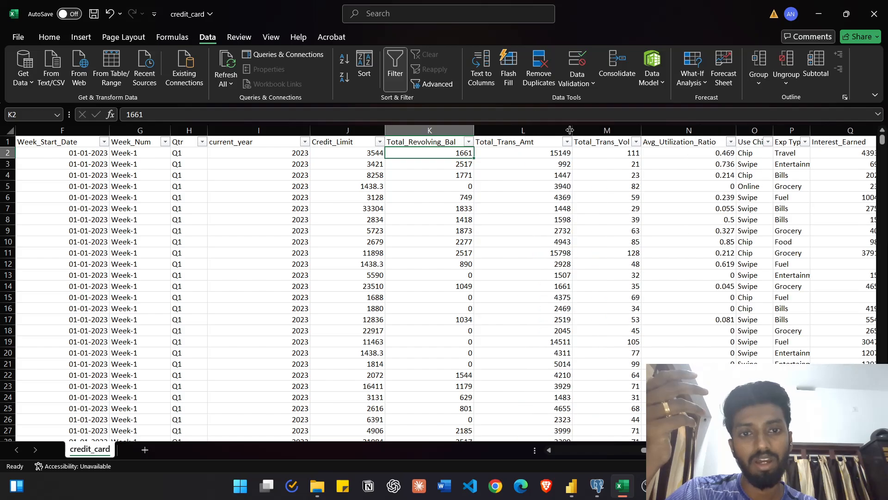
Step: Review the columns from Total_Trans_Amt through Delinquent_Acc, comparing them with the earlier columns of the sheet
{"action": "scroll", "coordinate": [593, 214], "scroll_direction": "right", "scroll_amount": 3}
{"action": "scroll", "coordinate": [523, 192], "scroll_direction": "left", "scroll_amount": 1}
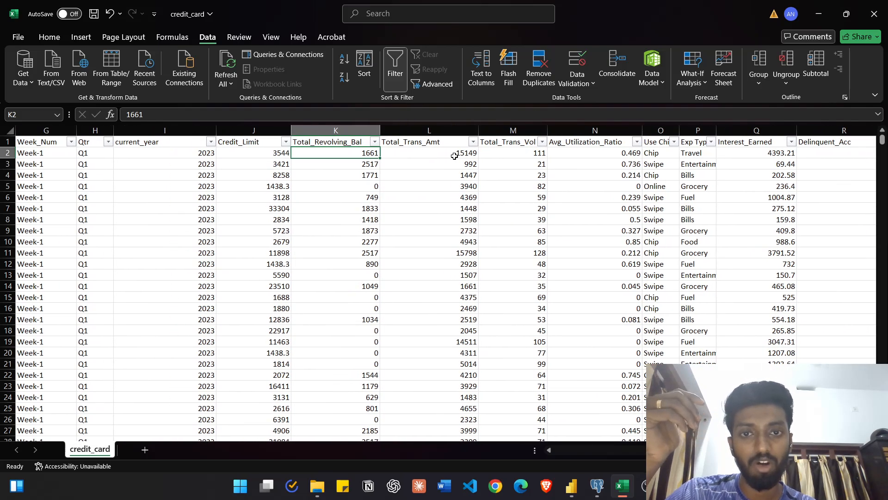
{"action": "left_click", "coordinate": [455, 155]}
{"action": "scroll", "coordinate": [504, 184], "scroll_direction": "right", "scroll_amount": 2}
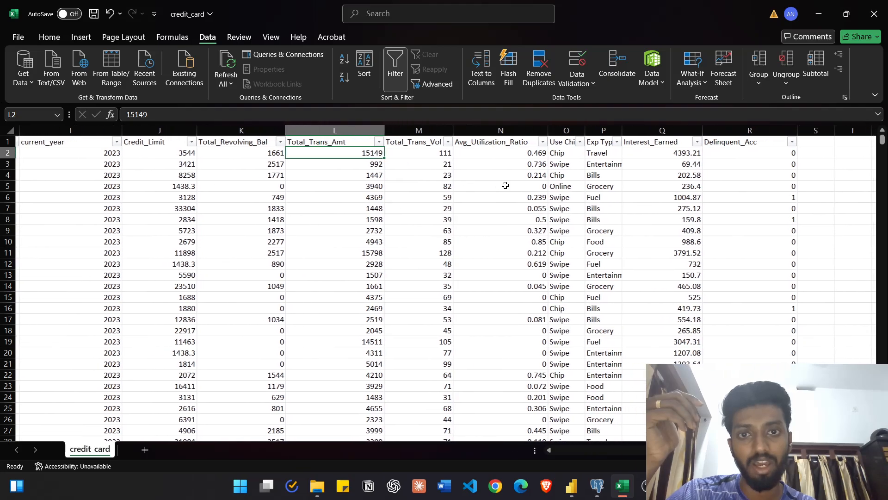
{"action": "scroll", "coordinate": [227, 194], "scroll_direction": "left", "scroll_amount": 3}
{"action": "scroll", "coordinate": [226, 195], "scroll_direction": "left", "scroll_amount": 1}
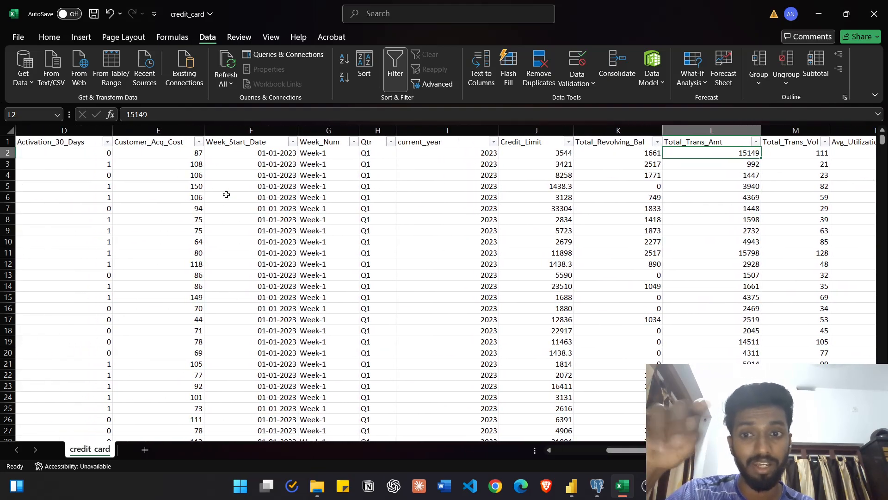
{"action": "scroll", "coordinate": [480, 191], "scroll_direction": "right", "scroll_amount": 3}
{"action": "scroll", "coordinate": [480, 191], "scroll_direction": "right", "scroll_amount": 2}
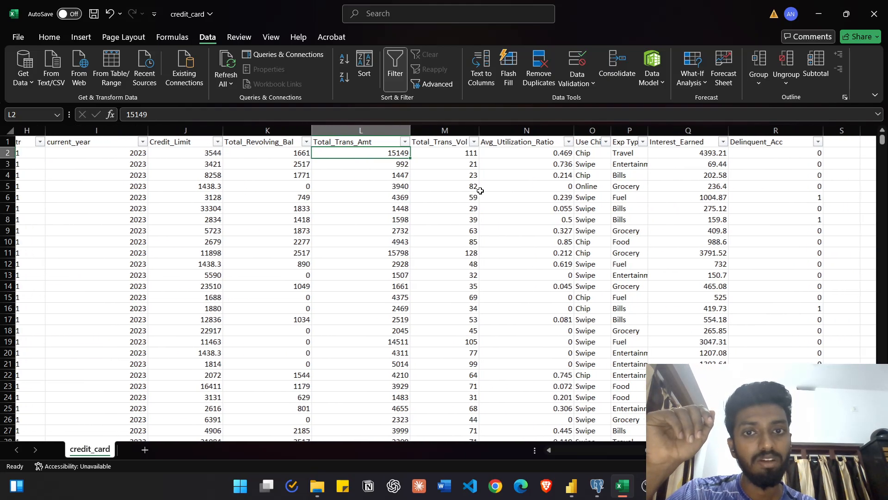
Step: Review the Total_Trans_Vol and Avg_Utilization_Ratio columns, comparing the utilization ratio with the Credit_Limit values
{"action": "left_click", "coordinate": [475, 153]}
{"action": "left_click", "coordinate": [567, 156]}
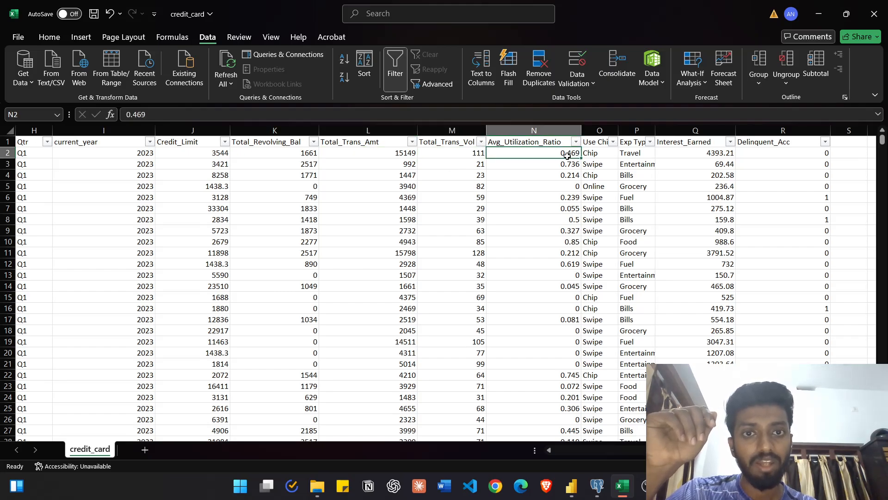
{"action": "left_click", "coordinate": [543, 194]}
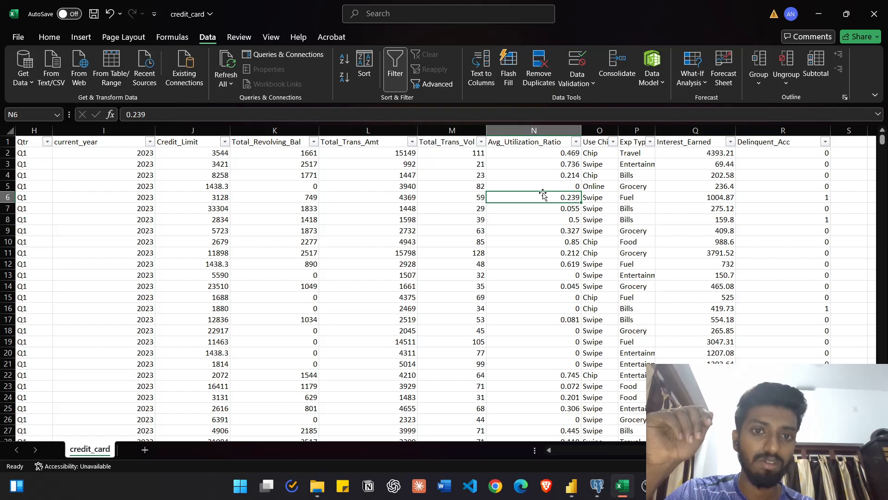
{"action": "left_click", "coordinate": [512, 151]}
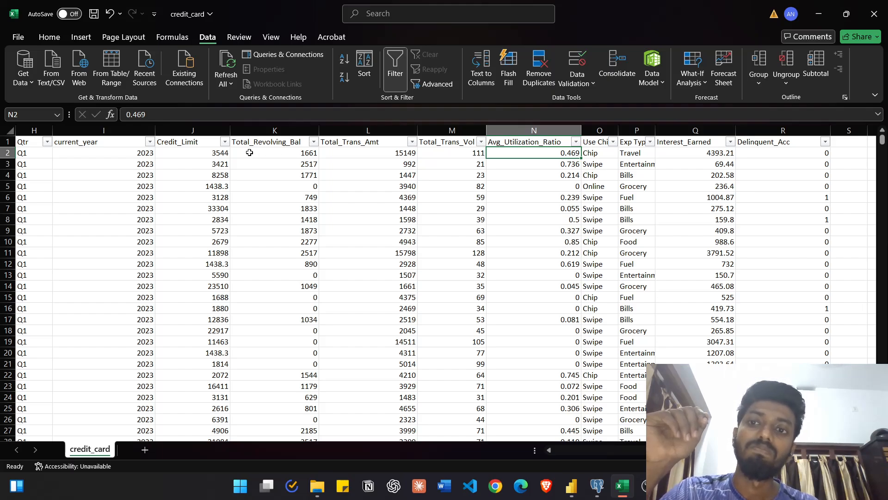
{"action": "left_click", "coordinate": [209, 154]}
{"action": "scroll", "coordinate": [457, 199], "scroll_direction": "right", "scroll_amount": 2}
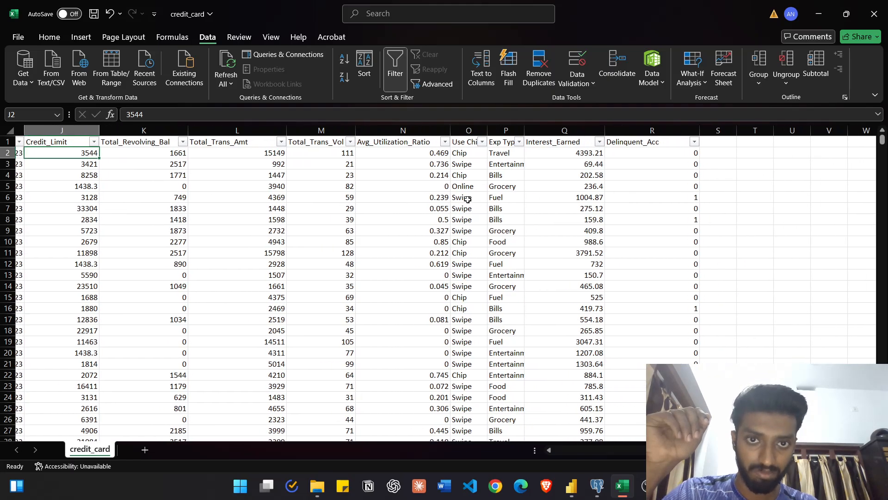
Step: Widen the Use Chip and Exp Type columns so that their full headers and values fit
{"action": "left_click_drag", "start_coordinate": [480, 129], "coordinate": [539, 129]}
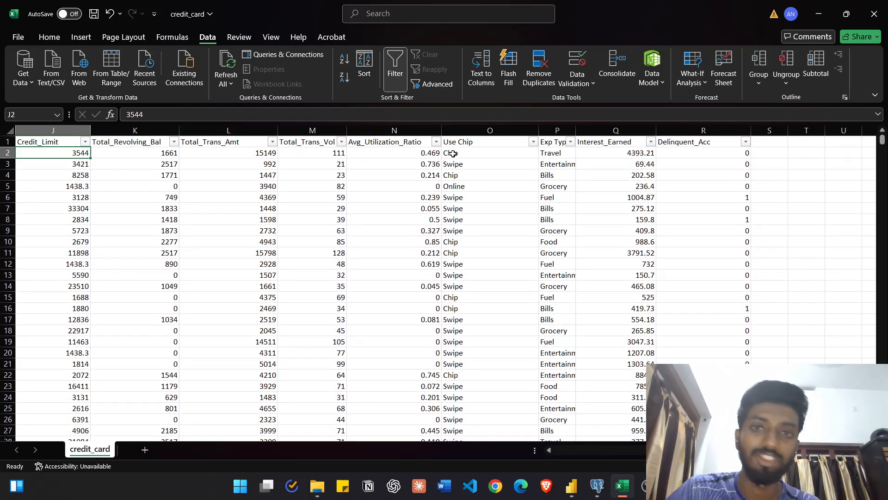
{"action": "scroll", "coordinate": [474, 239], "scroll_direction": "down", "scroll_amount": 5}
{"action": "scroll", "coordinate": [474, 240], "scroll_direction": "up", "scroll_amount": 5}
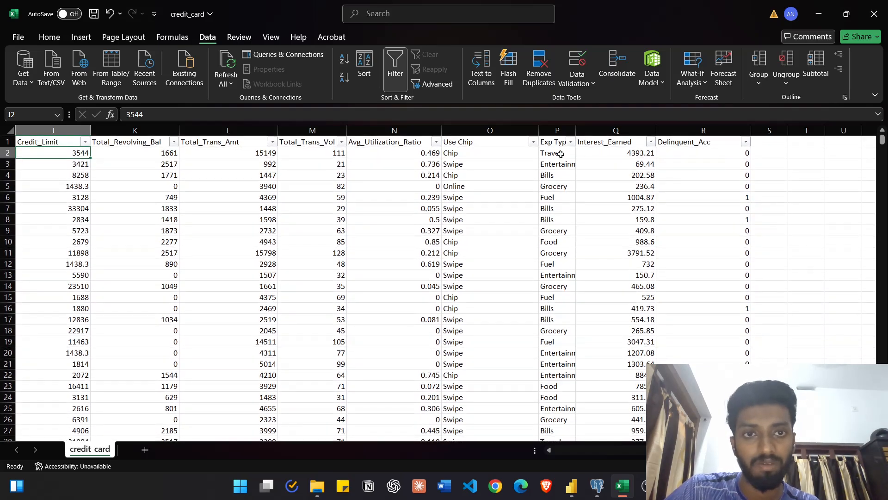
{"action": "left_click_drag", "start_coordinate": [576, 131], "coordinate": [658, 131]}
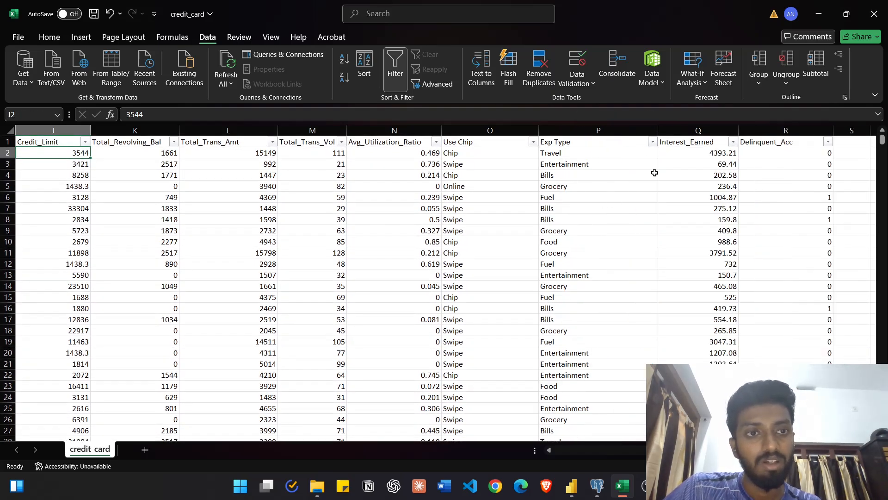
Step: Examine the values in the Interest_Earned and Delinquent_Acc columns, including rows further down the sheet
{"action": "left_click", "coordinate": [690, 173]}
{"action": "left_click", "coordinate": [698, 151]}
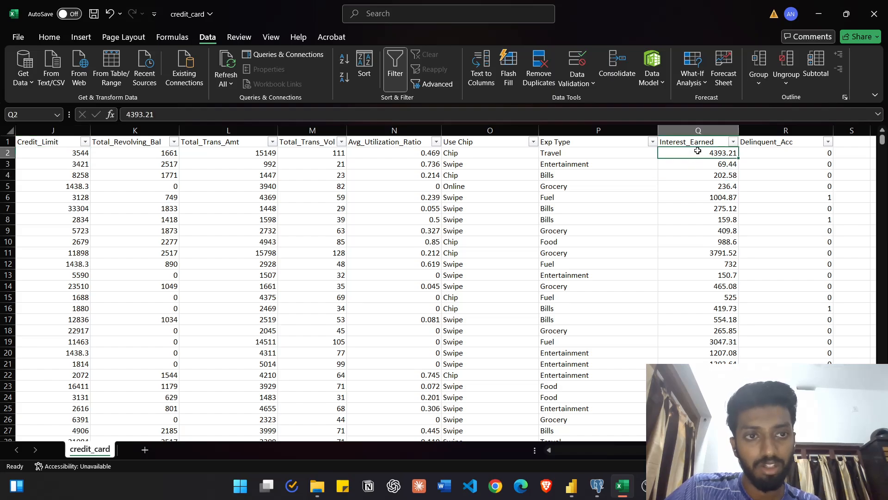
{"action": "left_click", "coordinate": [791, 151]}
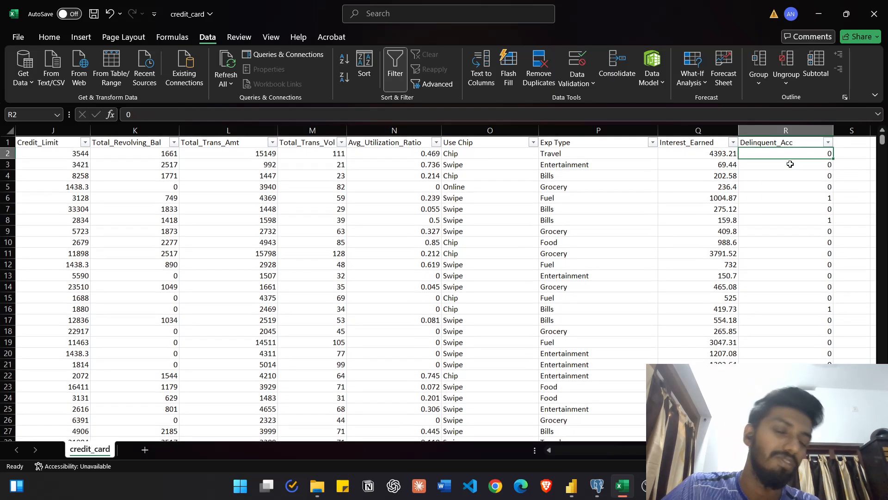
{"action": "scroll", "coordinate": [804, 224], "scroll_direction": "down", "scroll_amount": 11}
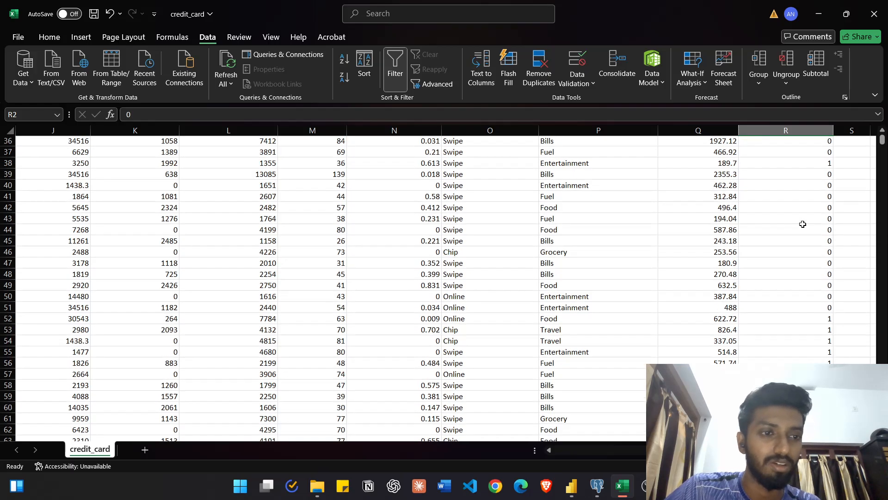
{"action": "scroll", "coordinate": [803, 224], "scroll_direction": "up", "scroll_amount": 6}
{"action": "scroll", "coordinate": [803, 224], "scroll_direction": "up", "scroll_amount": 6}
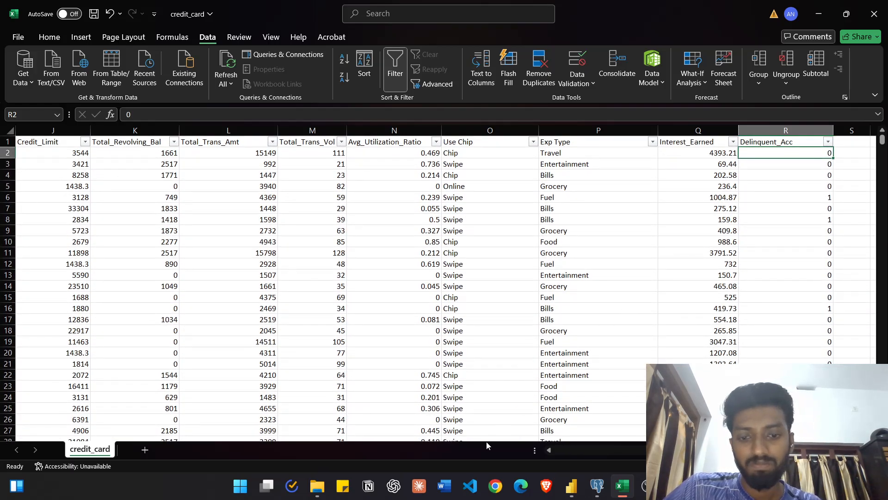
Step: Switch to the Dataset folder in File Explorer and open the customer file in Excel
{"action": "mouse_move", "coordinate": [318, 485]}
{"action": "left_click", "coordinate": [340, 448]}
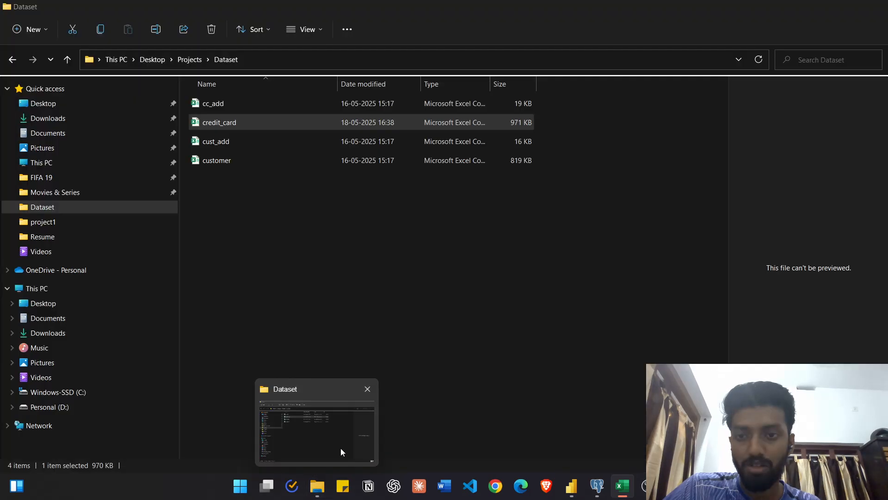
{"action": "double_click", "coordinate": [276, 162]}
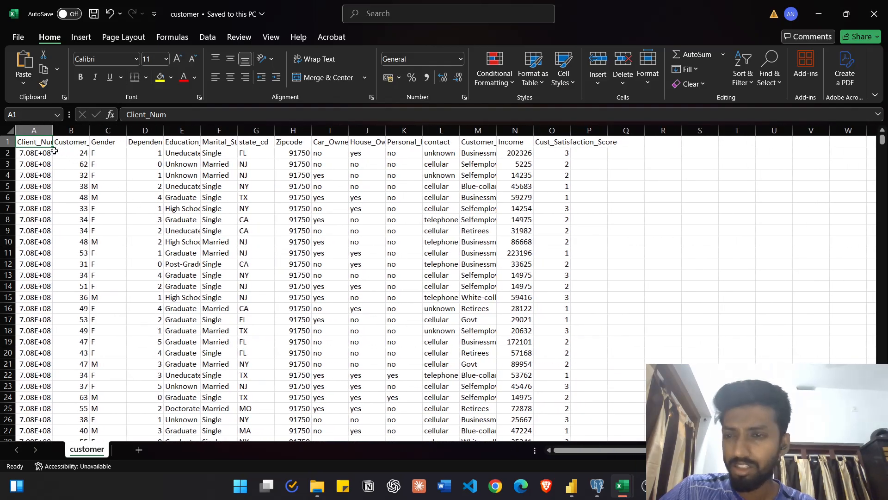
Step: Widen the Client_Num, Customer_Age and Dependent_Count columns so that their full headers and values fit
{"action": "left_click_drag", "start_coordinate": [54, 130], "coordinate": [110, 127]}
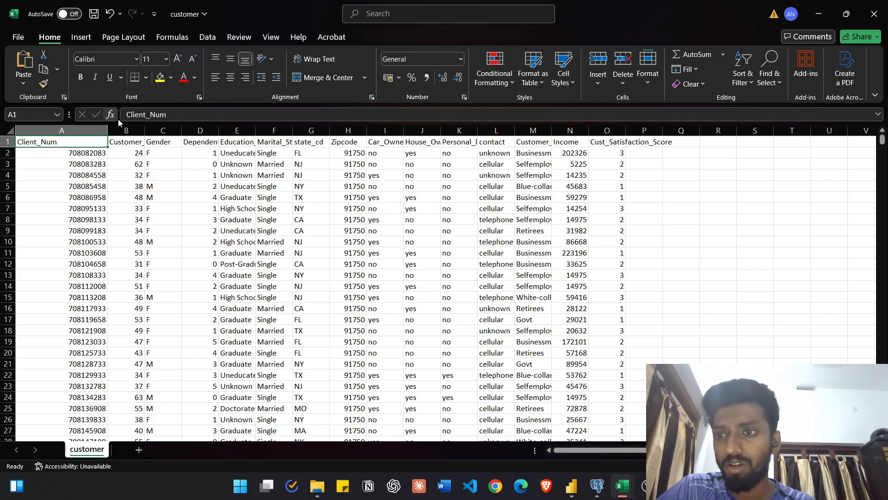
{"action": "double_click", "coordinate": [145, 130]}
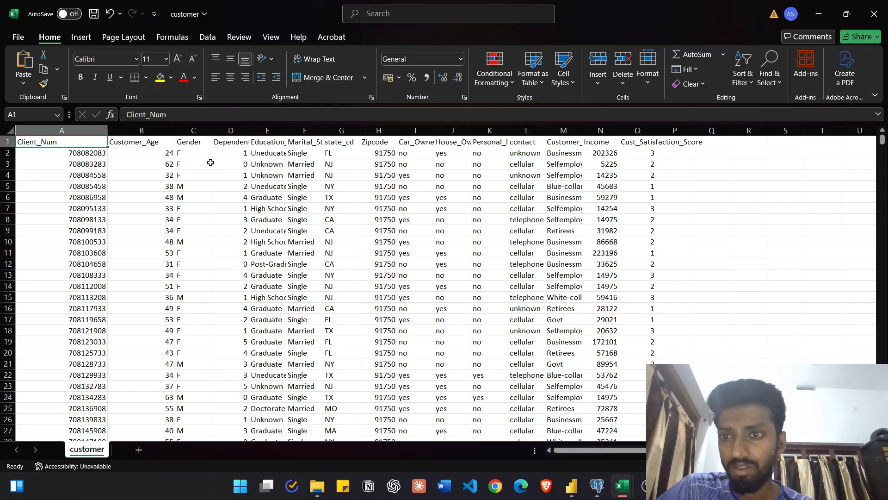
{"action": "double_click", "coordinate": [249, 130]}
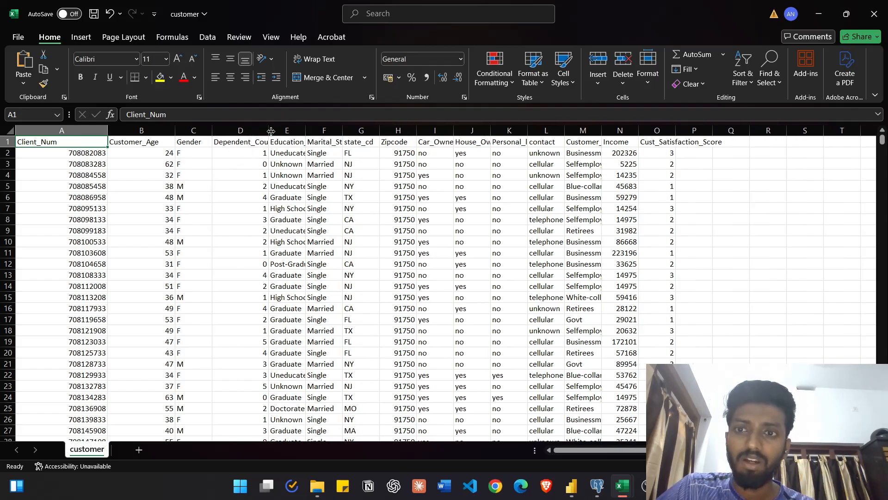
{"action": "left_click_drag", "start_coordinate": [309, 130], "coordinate": [309, 130]}
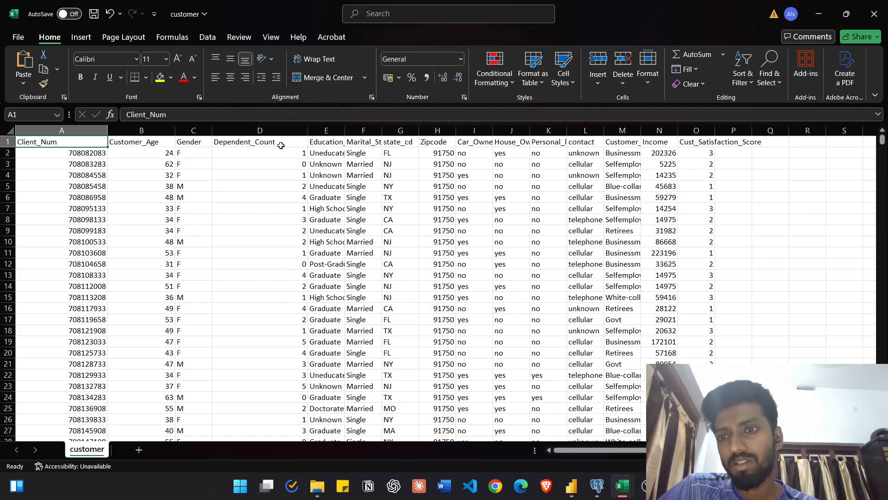
Step: Check the Dependent_Count values and widen the Education_Level, Marital_Status and state_cd columns enough to fit their contents
{"action": "left_click", "coordinate": [281, 184]}
{"action": "scroll", "coordinate": [276, 246], "scroll_direction": "down", "scroll_amount": 4}
{"action": "scroll", "coordinate": [287, 213], "scroll_direction": "up", "scroll_amount": 4}
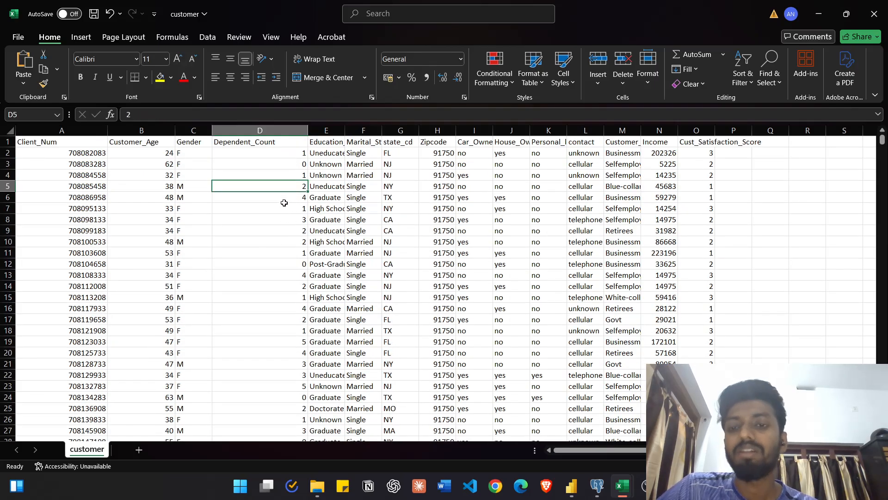
{"action": "left_click_drag", "start_coordinate": [348, 130], "coordinate": [517, 130]}
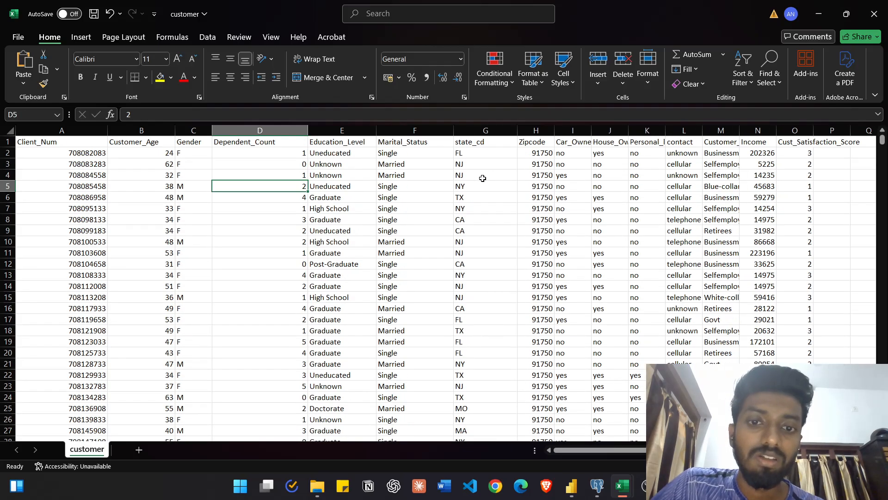
Step: Examine the state codes in the state_cd column, including rows further down the sheet
{"action": "left_click_drag", "start_coordinate": [472, 153], "coordinate": [484, 328]}
{"action": "left_click", "coordinate": [496, 397]}
{"action": "scroll", "coordinate": [476, 221], "scroll_direction": "down", "scroll_amount": 8}
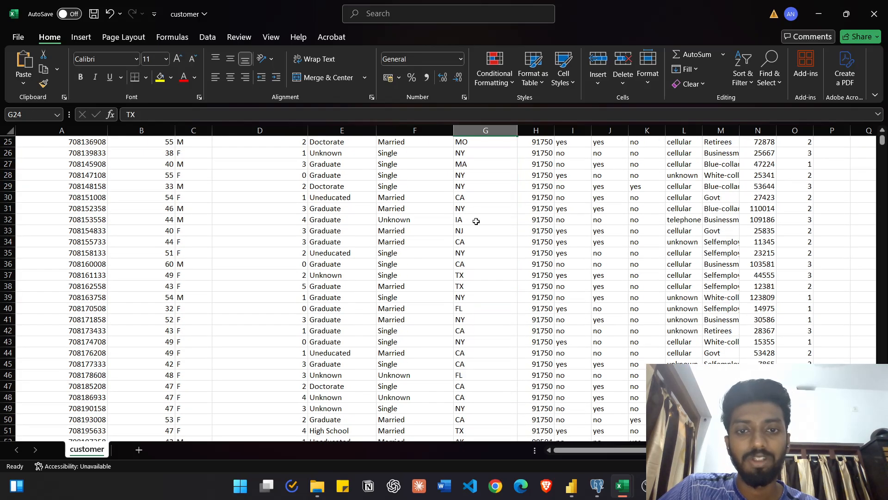
{"action": "scroll", "coordinate": [476, 221], "scroll_direction": "up", "scroll_amount": 8}
{"action": "scroll", "coordinate": [478, 328], "scroll_direction": "down", "scroll_amount": 7}
{"action": "scroll", "coordinate": [463, 230], "scroll_direction": "up", "scroll_amount": 7}
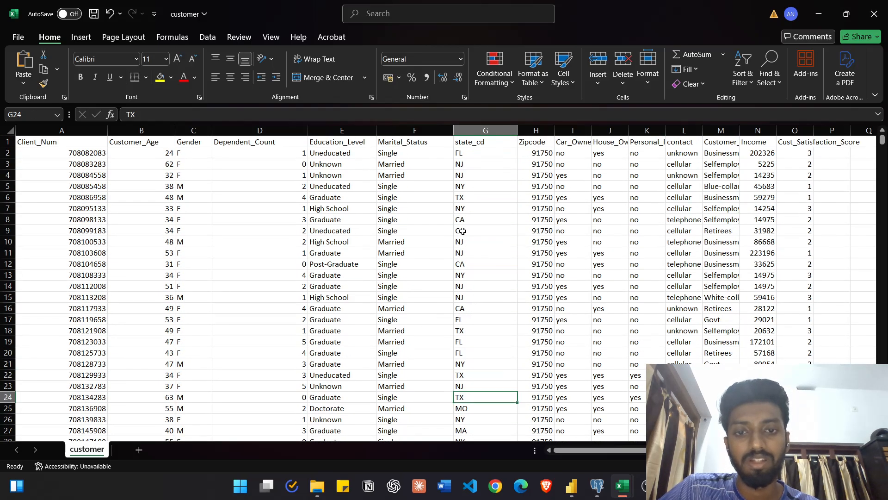
Step: Widen the Zipcode, Car_Owner, House_Owner and Personal_loan columns so that their full headers fit
{"action": "left_click_drag", "start_coordinate": [557, 134], "coordinate": [633, 134]}
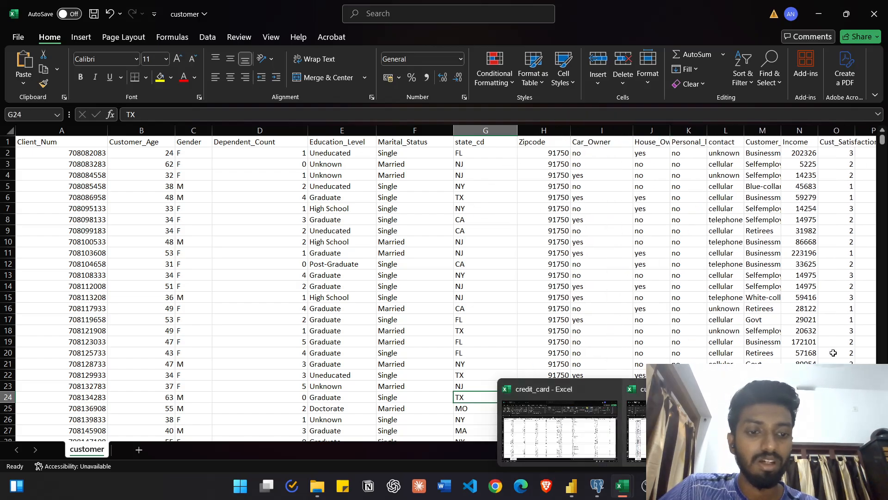
{"action": "left_click", "coordinate": [872, 450]}
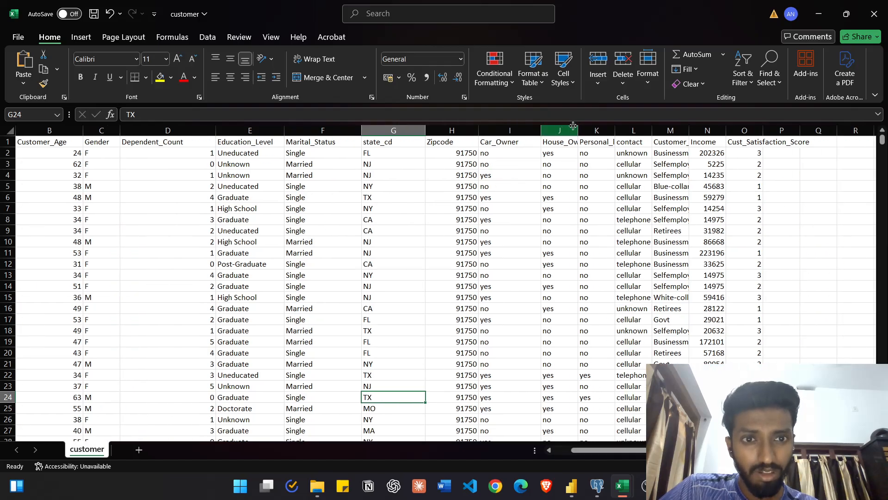
{"action": "left_click_drag", "start_coordinate": [579, 133], "coordinate": [669, 132]}
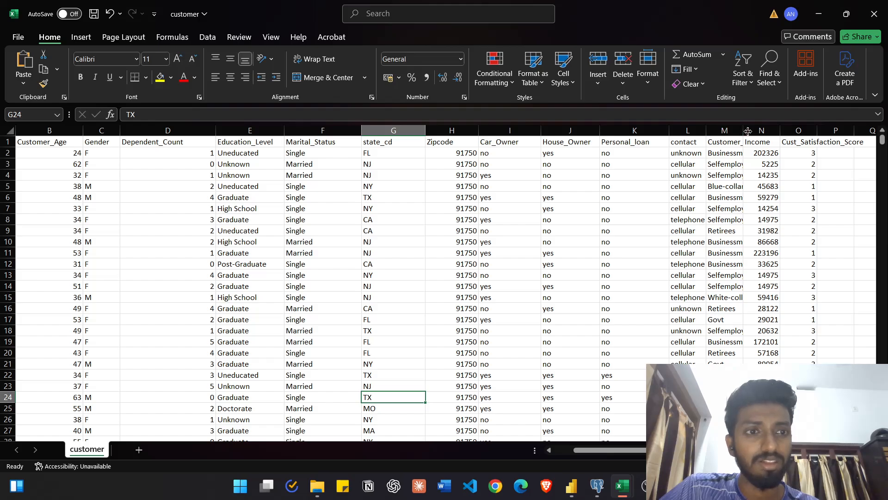
Step: Make the Customer_Job column slightly wider and the Income column narrower
{"action": "left_click_drag", "start_coordinate": [743, 132], "coordinate": [780, 134]}
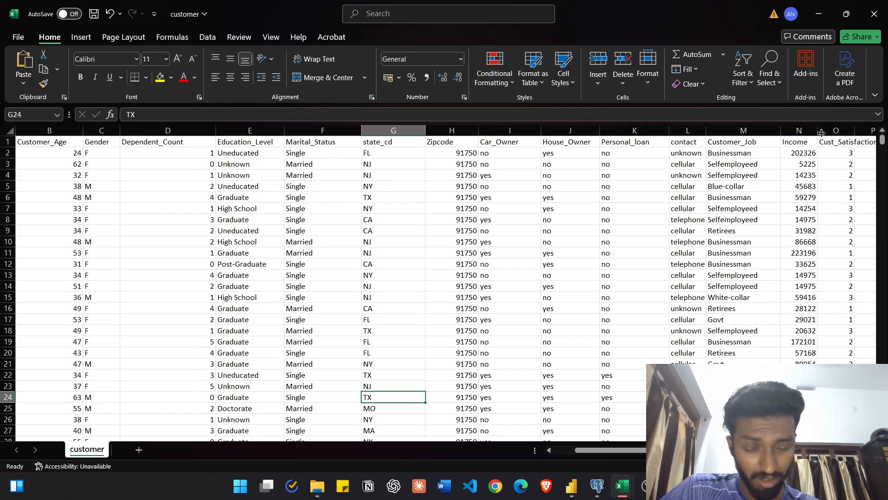
{"action": "left_click_drag", "start_coordinate": [816, 128], "coordinate": [837, 129]}
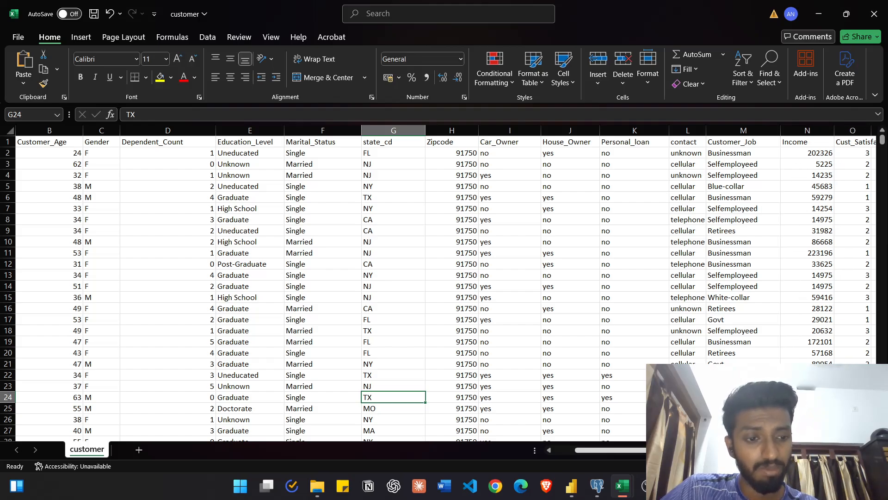
{"action": "left_click_drag", "start_coordinate": [834, 130], "coordinate": [772, 129]}
{"action": "left_click", "coordinate": [814, 142]}
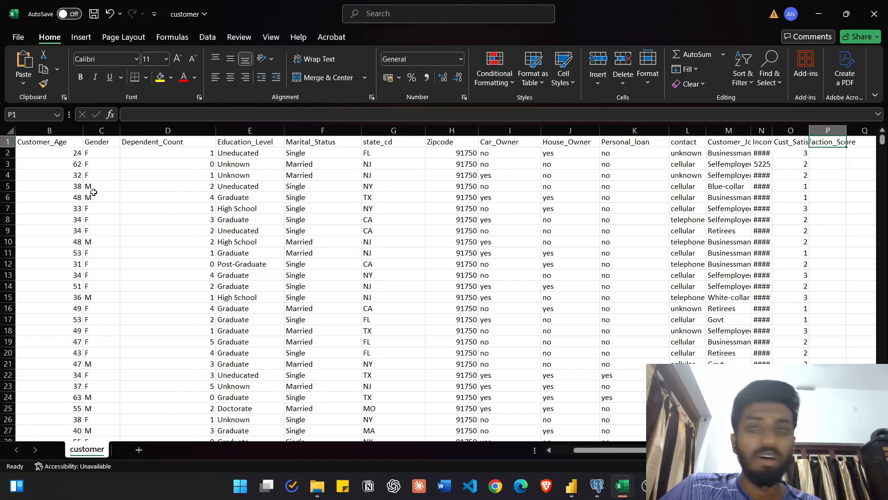
Step: Turn on filters for the header row of the customer sheet
{"action": "left_click", "coordinate": [5, 141]}
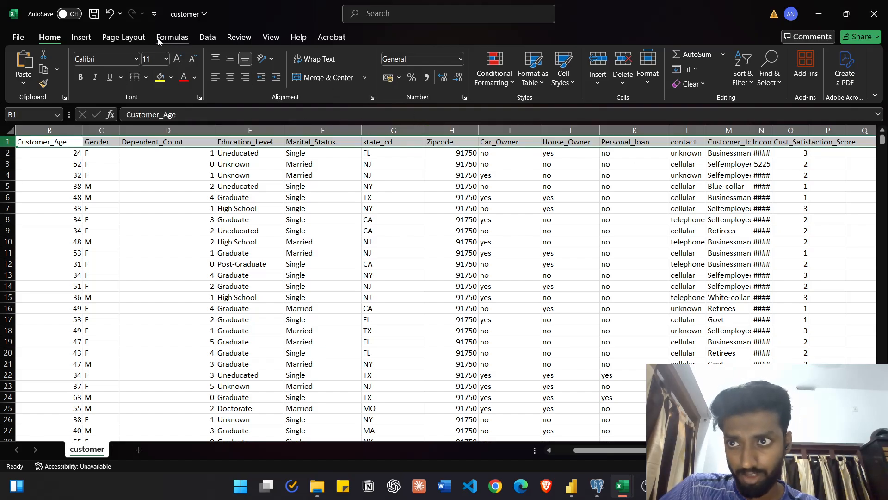
{"action": "left_click", "coordinate": [88, 37]}
{"action": "left_click", "coordinate": [115, 41]}
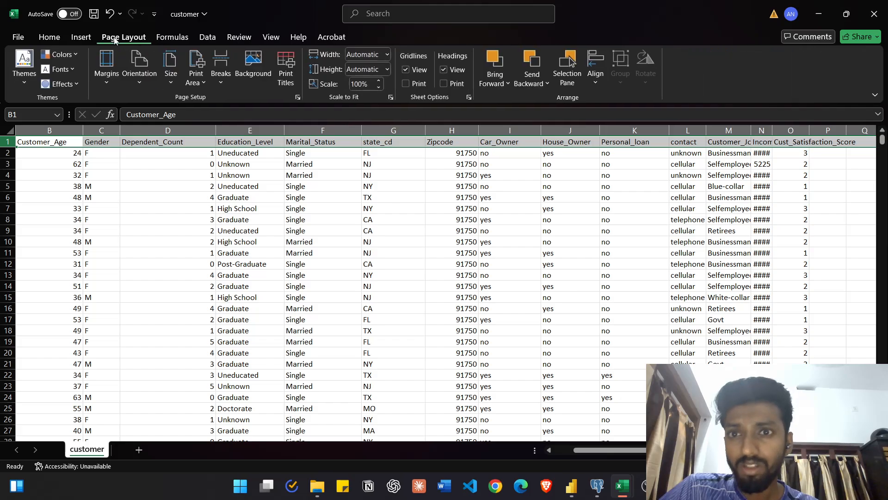
{"action": "left_click", "coordinate": [172, 38]}
{"action": "left_click", "coordinate": [207, 38]}
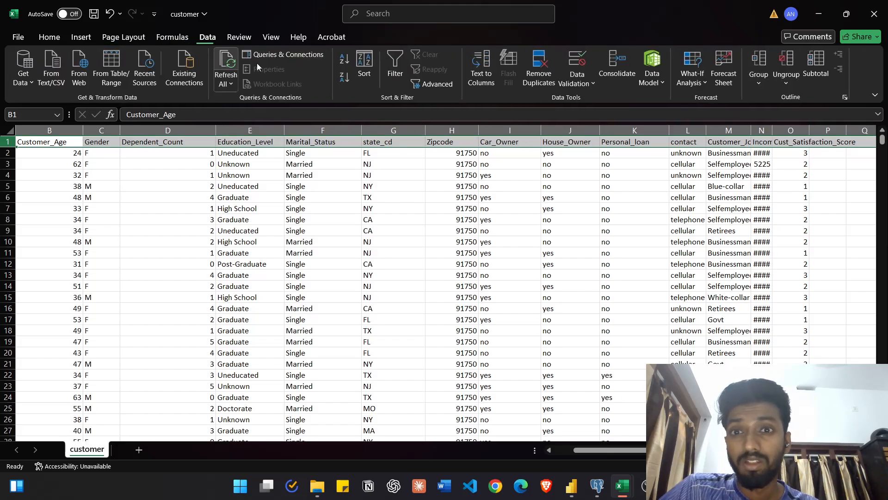
{"action": "left_click", "coordinate": [395, 67]}
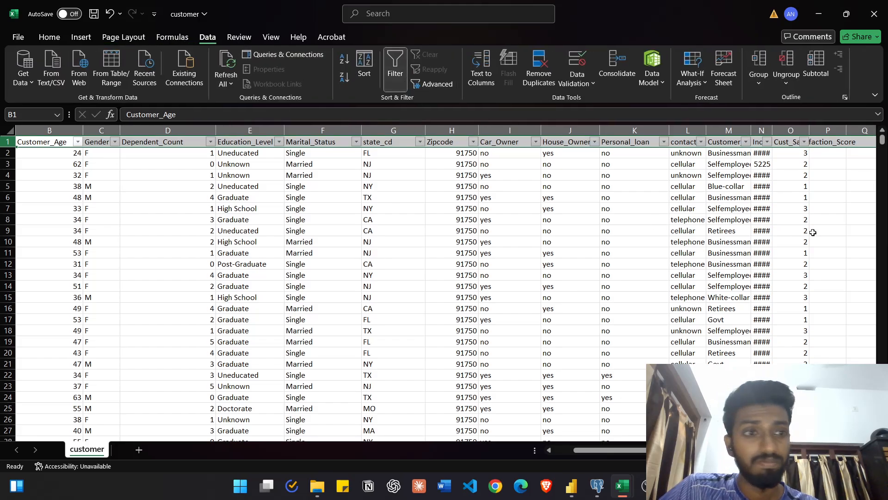
Step: Check which distinct scores the Cust_Satisfaction_Score filter offers, leaving the filter unchanged, and glance over the first rows
{"action": "left_click", "coordinate": [805, 142]}
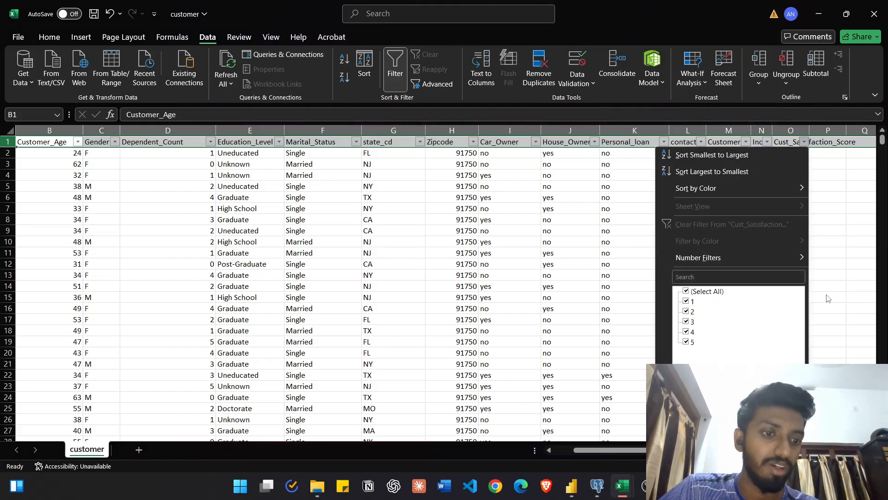
{"action": "left_click", "coordinate": [839, 275]}
{"action": "scroll", "coordinate": [109, 256], "scroll_direction": "down", "scroll_amount": 2}
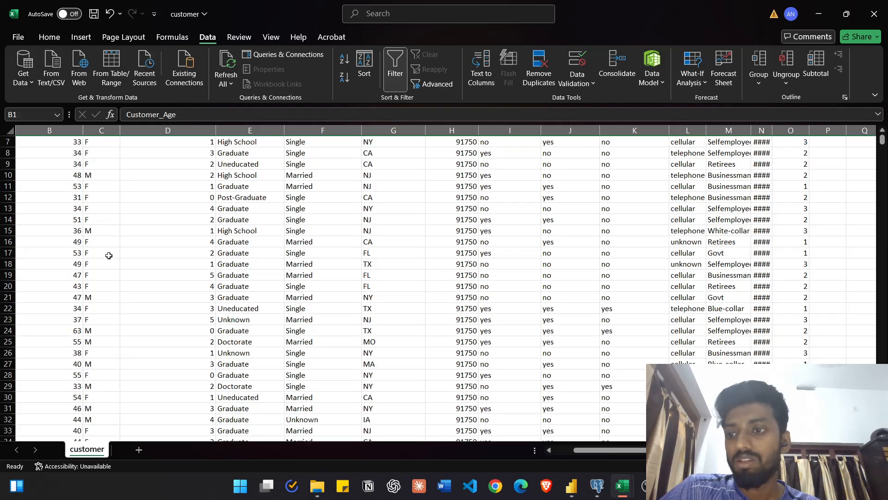
{"action": "scroll", "coordinate": [502, 230], "scroll_direction": "up", "scroll_amount": 2}
Step: Inspect the end of the customer data to see how many rows it has
{"action": "left_click_drag", "start_coordinate": [882, 140], "coordinate": [882, 432]}
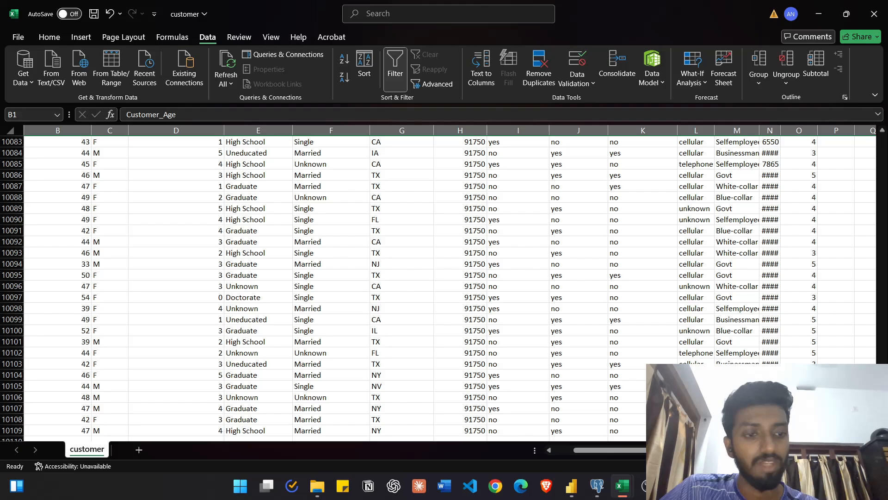
{"action": "scroll", "coordinate": [543, 256], "scroll_direction": "down", "scroll_amount": 8}
{"action": "scroll", "coordinate": [169, 304], "scroll_direction": "up", "scroll_amount": 5}
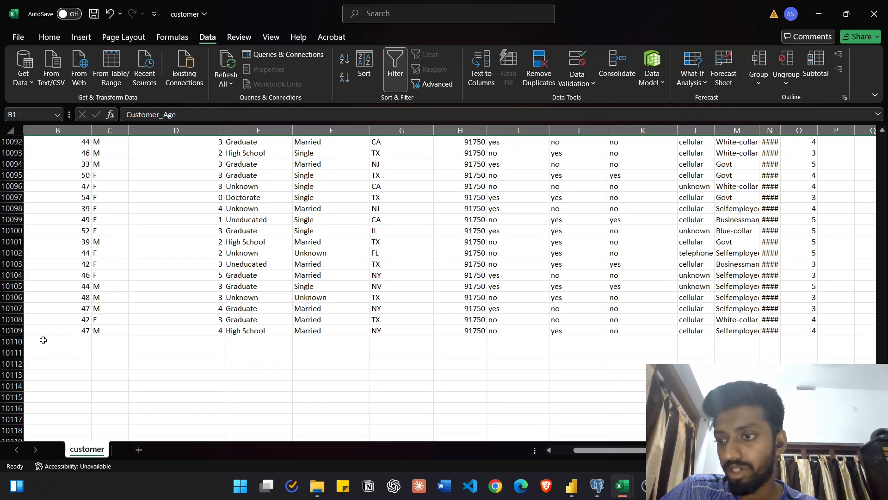
Step: Switch to pgAdmin and view the COPY queries for cc_detail and cust_detail, moving the import dialog out of the way
{"action": "scroll", "coordinate": [628, 303], "scroll_direction": "up", "scroll_amount": 20}
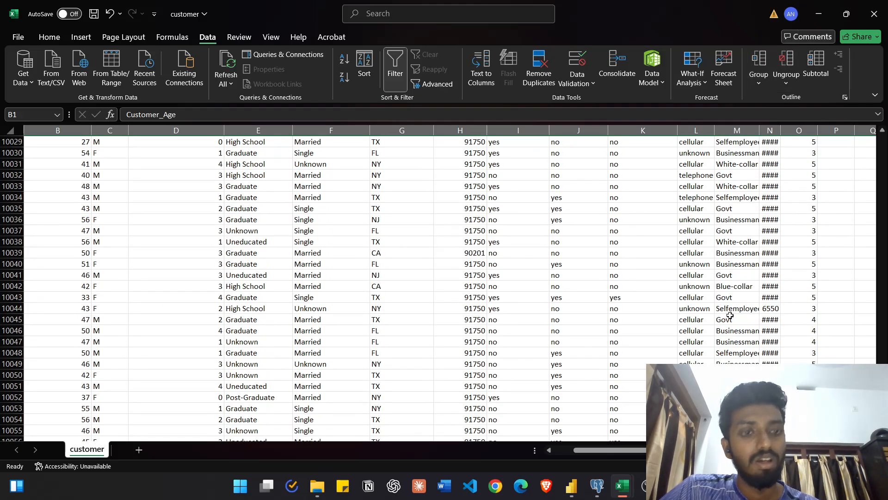
{"action": "left_click", "coordinate": [600, 494]}
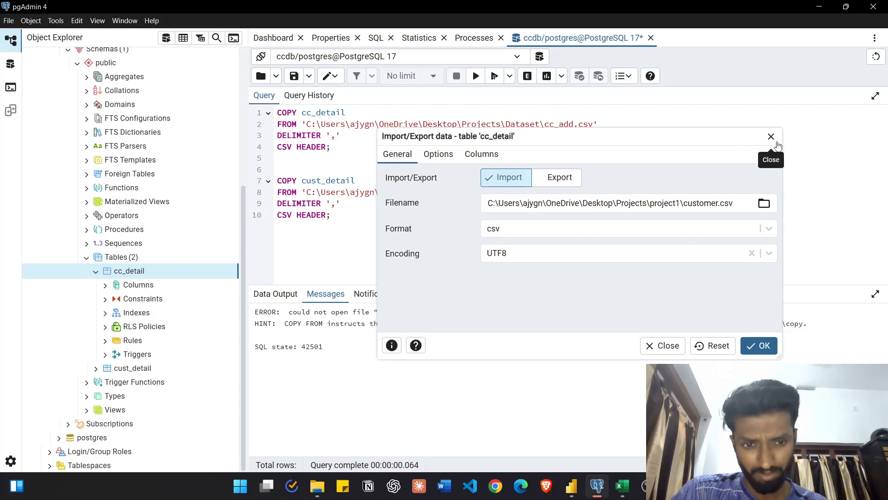
{"action": "left_click_drag", "start_coordinate": [777, 146], "coordinate": [754, 228]}
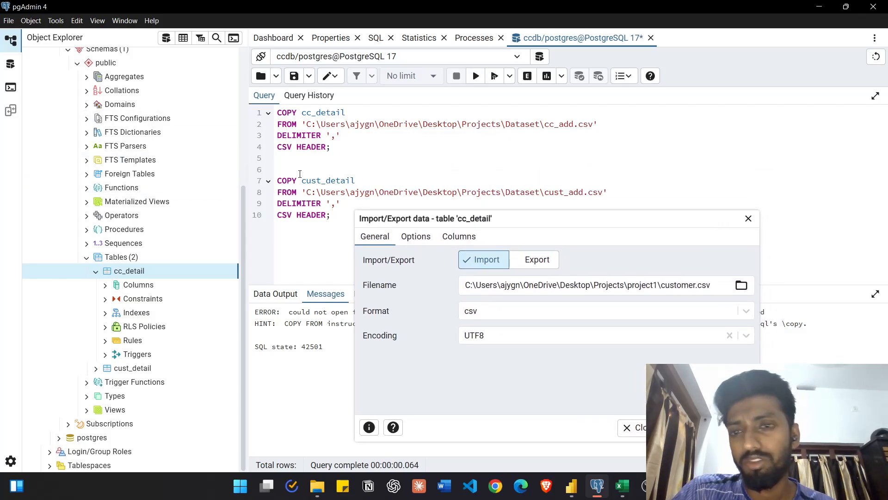
{"action": "left_click", "coordinate": [820, 7]}
Step: Return to the customer sheet in Excel and examine the client number column down to the last data row
{"action": "scroll", "coordinate": [640, 451], "scroll_direction": "left", "scroll_amount": 2}
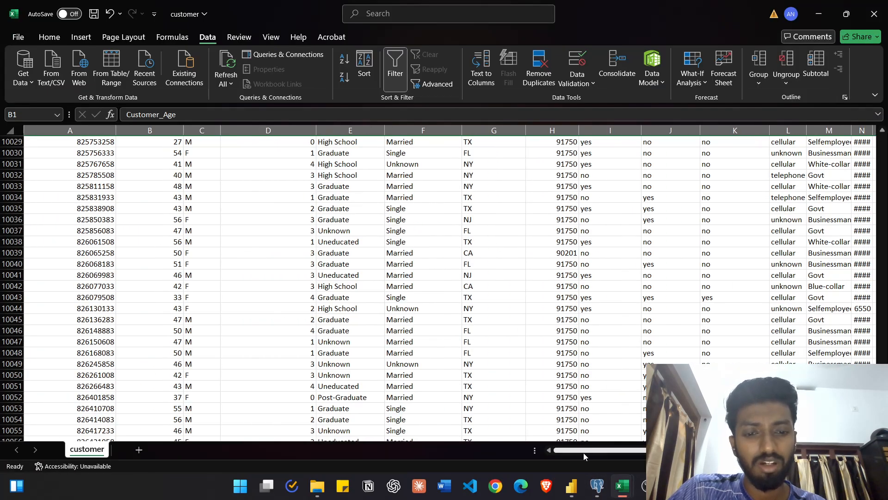
{"action": "scroll", "coordinate": [282, 214], "scroll_direction": "down", "scroll_amount": 9}
{"action": "scroll", "coordinate": [282, 214], "scroll_direction": "down", "scroll_amount": 9}
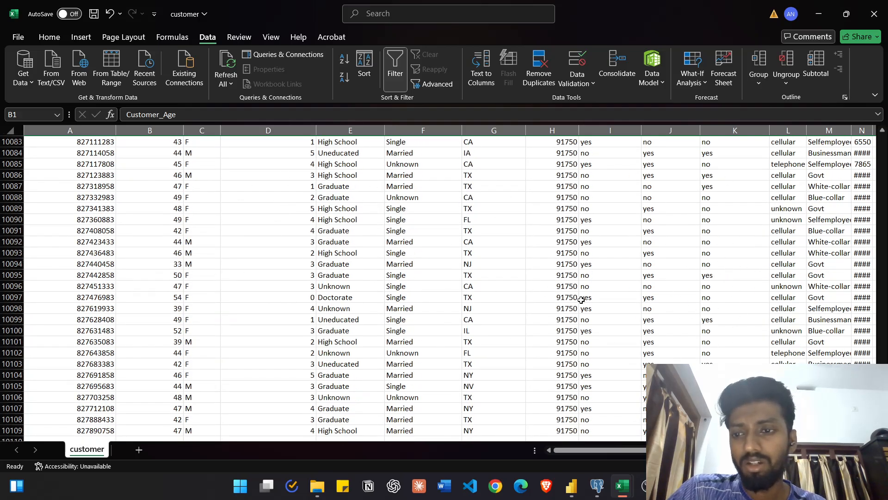
{"action": "scroll", "coordinate": [856, 256], "scroll_direction": "down", "scroll_amount": 13}
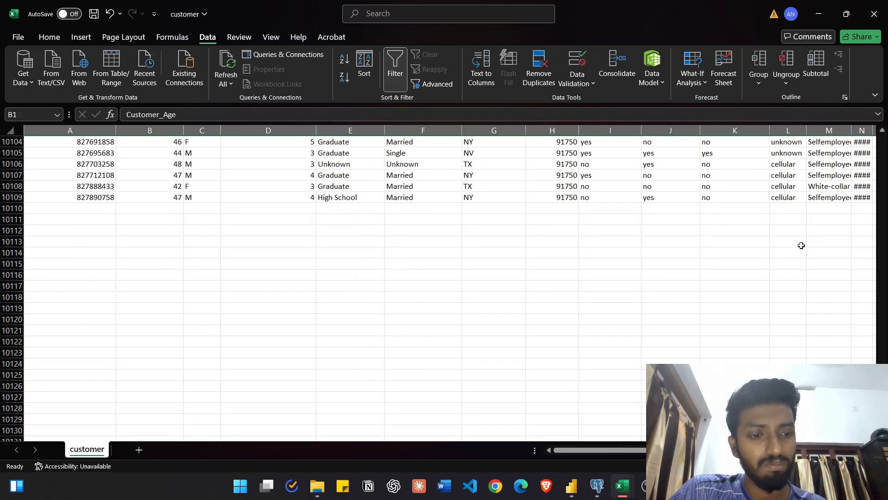
{"action": "scroll", "coordinate": [801, 246], "scroll_direction": "up", "scroll_amount": 18}
Step: Switch to the Power BI credit card report and close the wow_revenue formula editor without changing the measure
{"action": "left_click", "coordinate": [597, 486]}
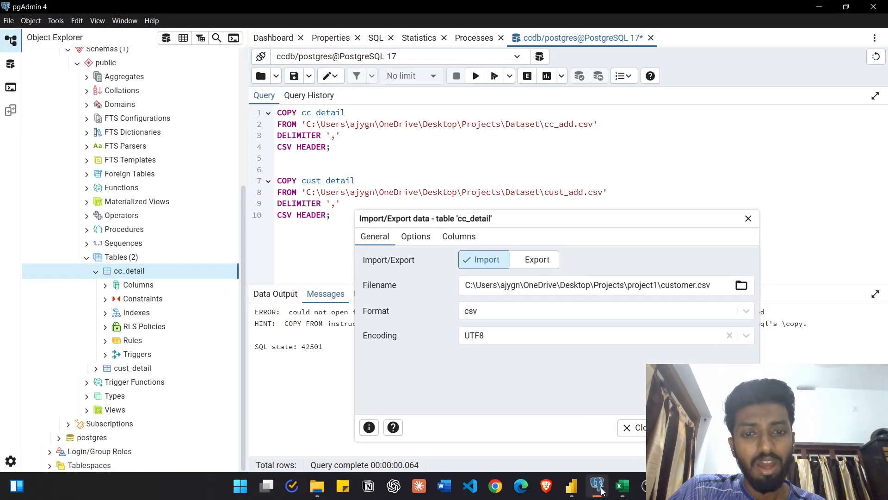
{"action": "left_click", "coordinate": [598, 490]}
{"action": "left_click", "coordinate": [572, 486]}
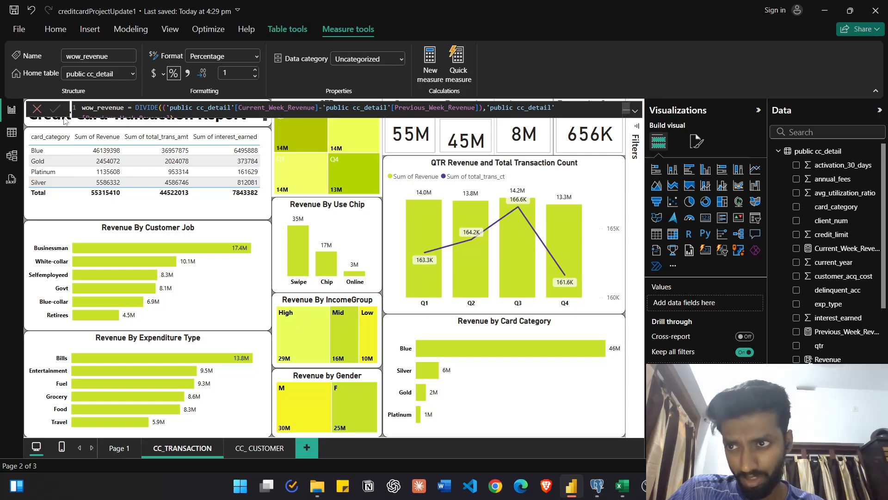
{"action": "left_click", "coordinate": [36, 110]}
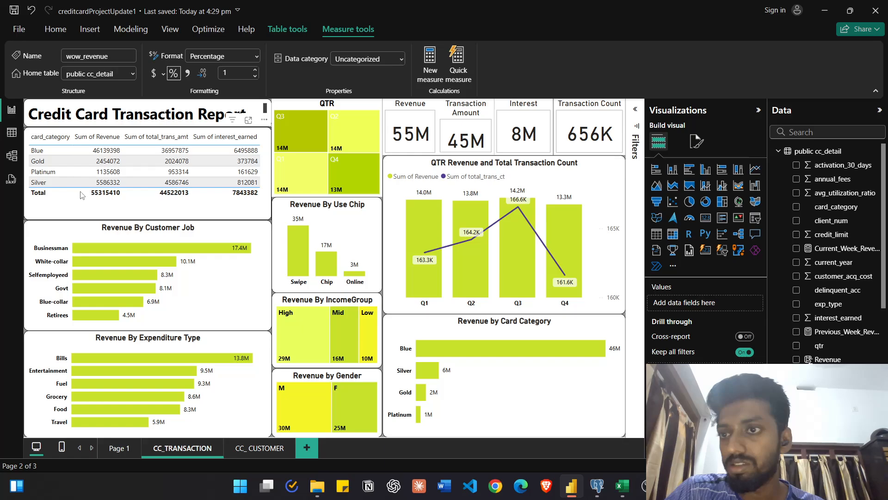
Step: Review the card category table, the QTR treemap and the Transaction Amount, Interest and Transaction Count cards
{"action": "left_click", "coordinate": [206, 208]}
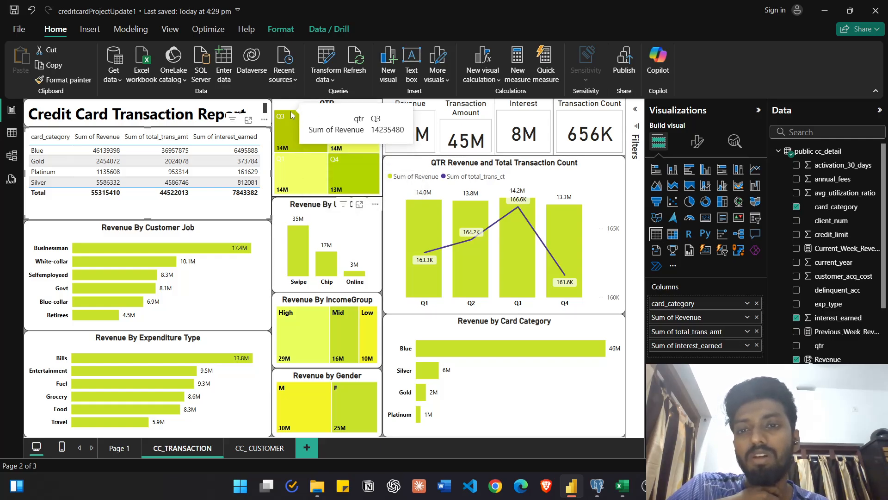
{"action": "mouse_move", "coordinate": [297, 179]}
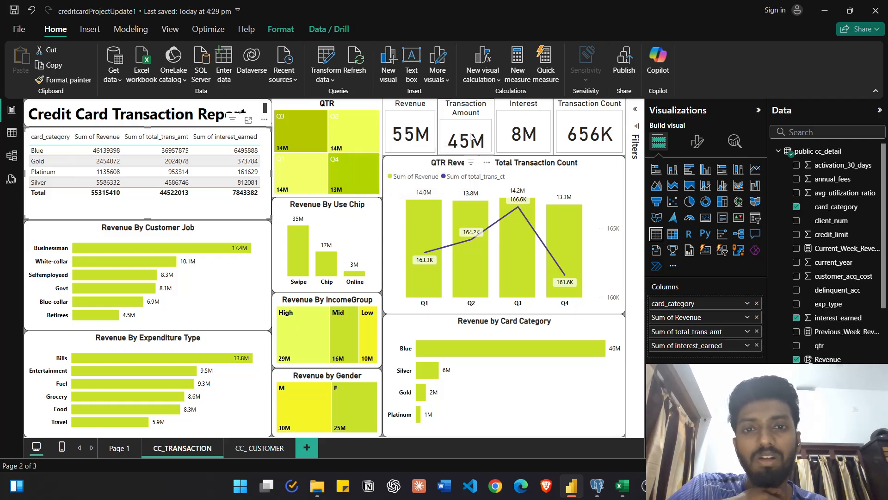
{"action": "left_click", "coordinate": [471, 149]}
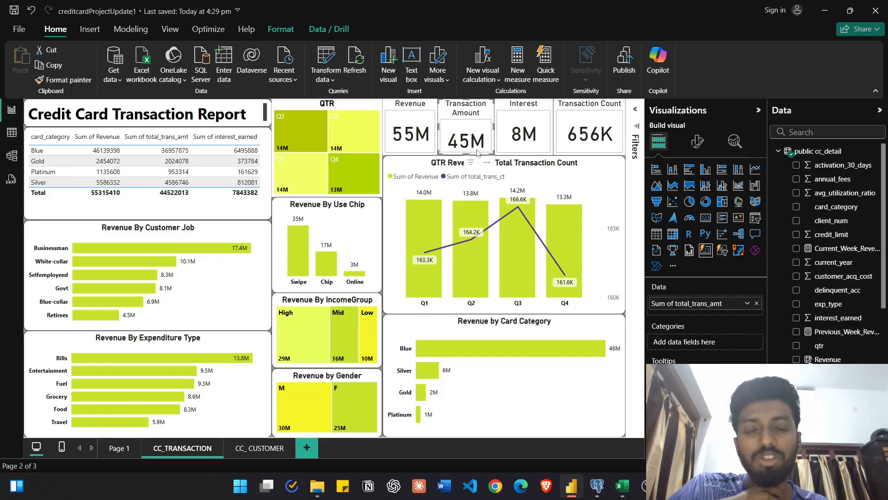
{"action": "left_click", "coordinate": [528, 136]}
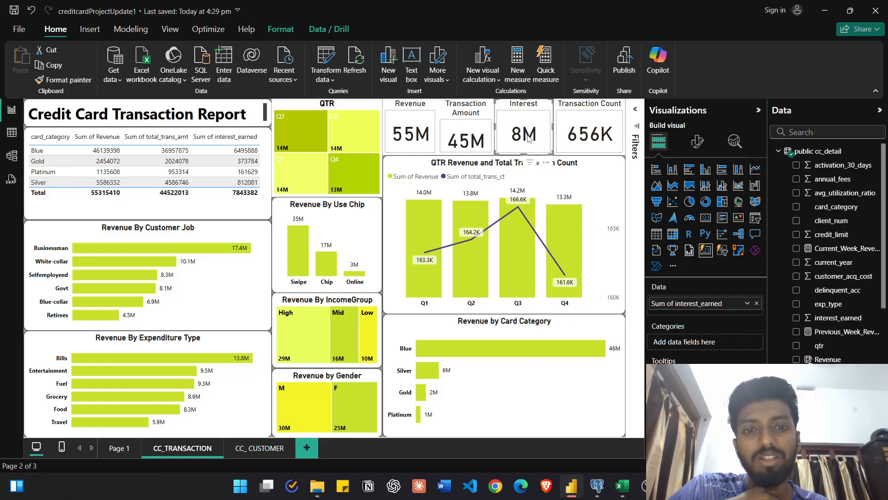
{"action": "left_click", "coordinate": [596, 144]}
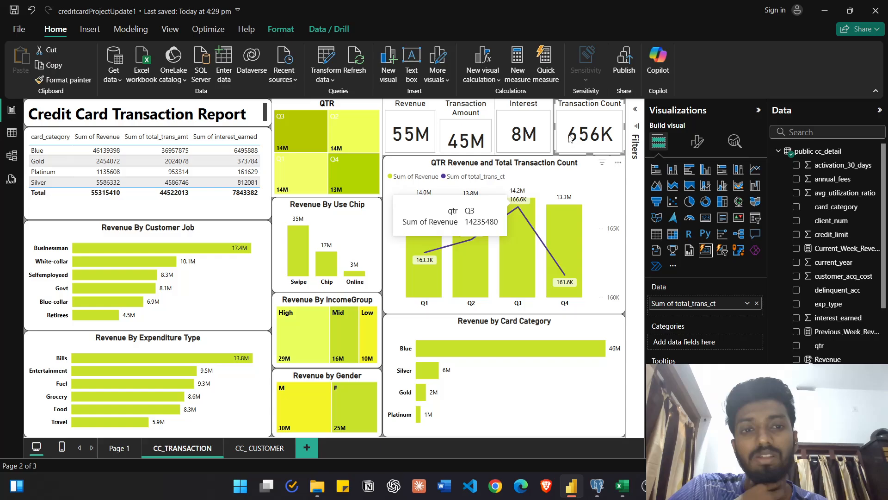
Step: Inspect the Revenue By Customer Job, Revenue By Expenditure Type and Revenue By Use Chip charts
{"action": "left_click", "coordinate": [188, 298]}
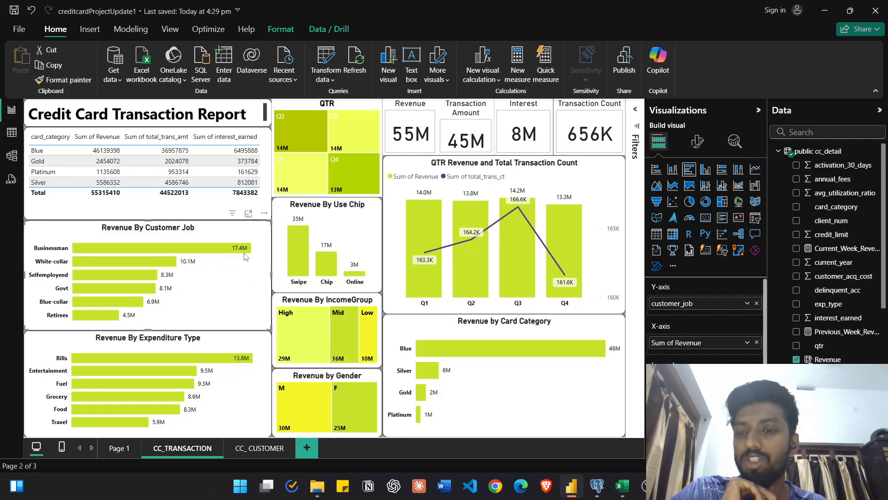
{"action": "mouse_move", "coordinate": [244, 258]}
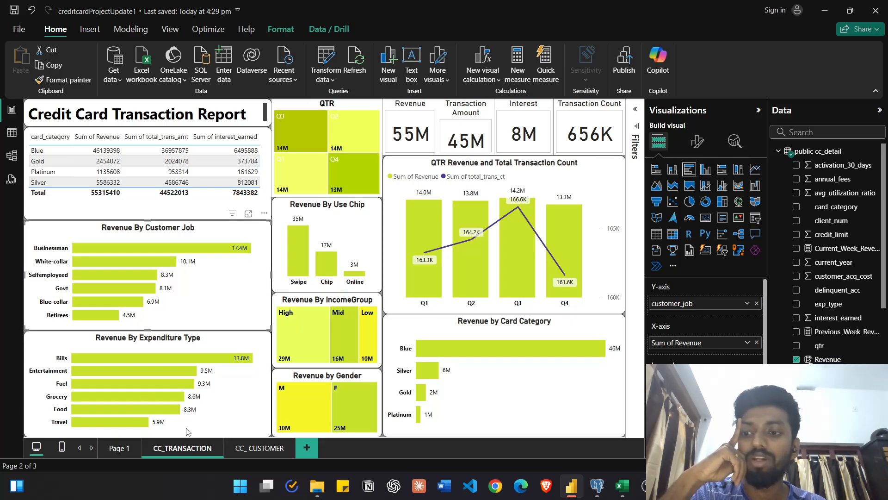
{"action": "left_click", "coordinate": [205, 425]}
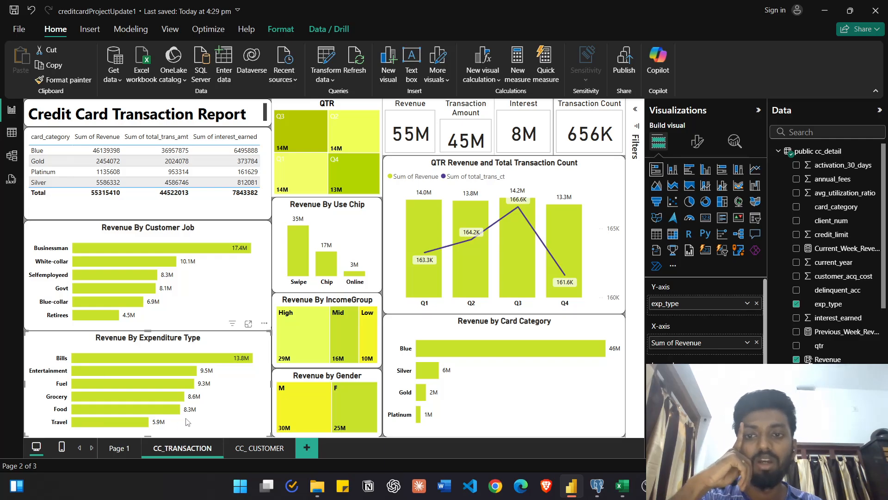
{"action": "left_click", "coordinate": [337, 223]}
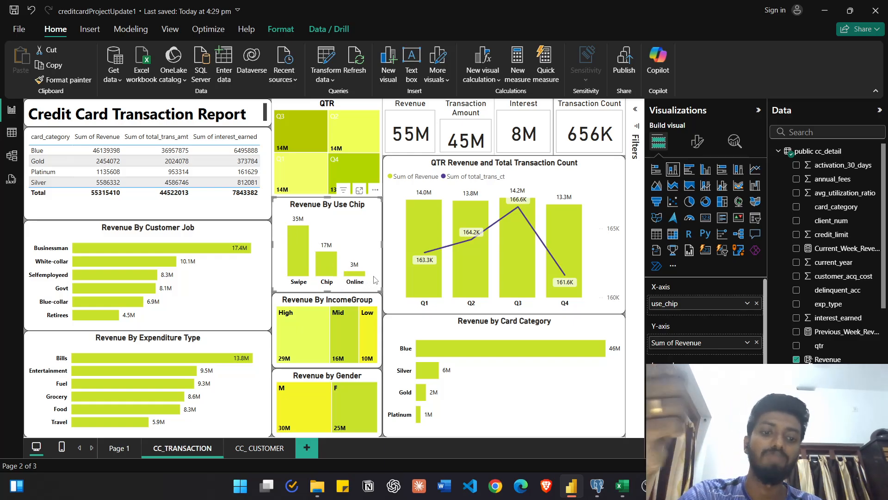
Step: Examine revenue by card category and income group, and filter the report page to Q1 using the QTR treemap
{"action": "scroll", "coordinate": [740, 327], "scroll_direction": "down", "scroll_amount": 3}
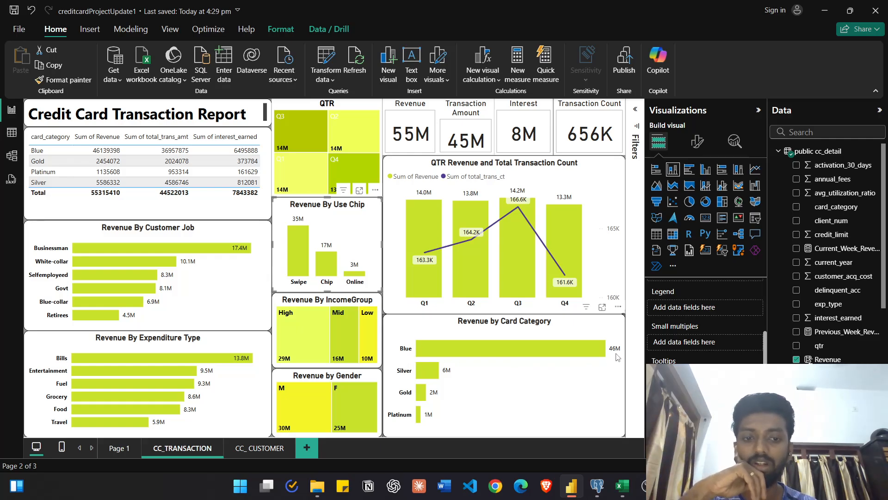
{"action": "mouse_move", "coordinate": [603, 343]}
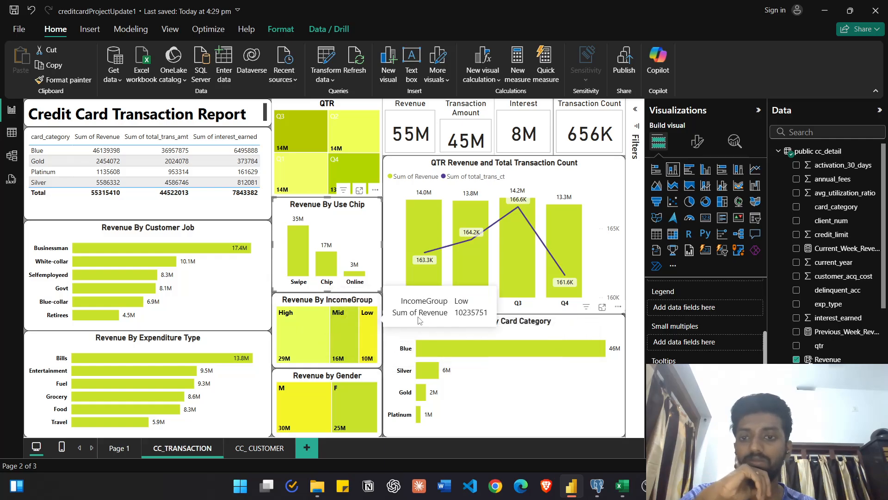
{"action": "mouse_move", "coordinate": [311, 179]}
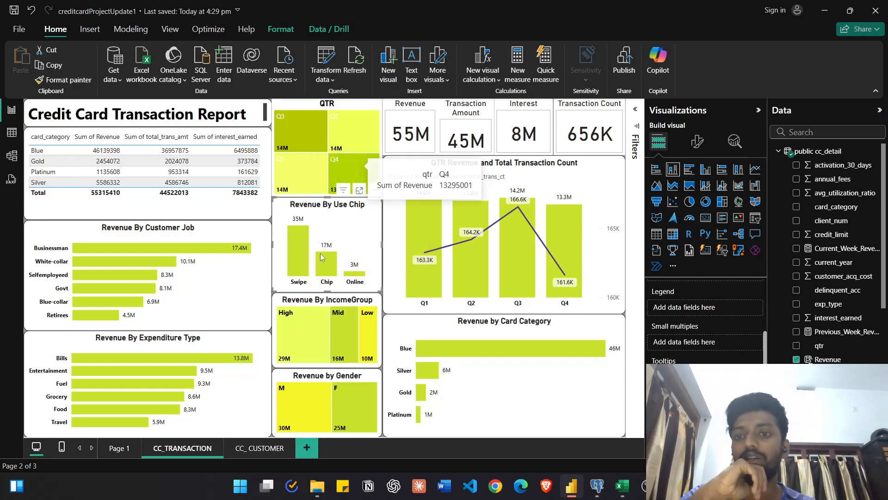
{"action": "left_click", "coordinate": [296, 172]}
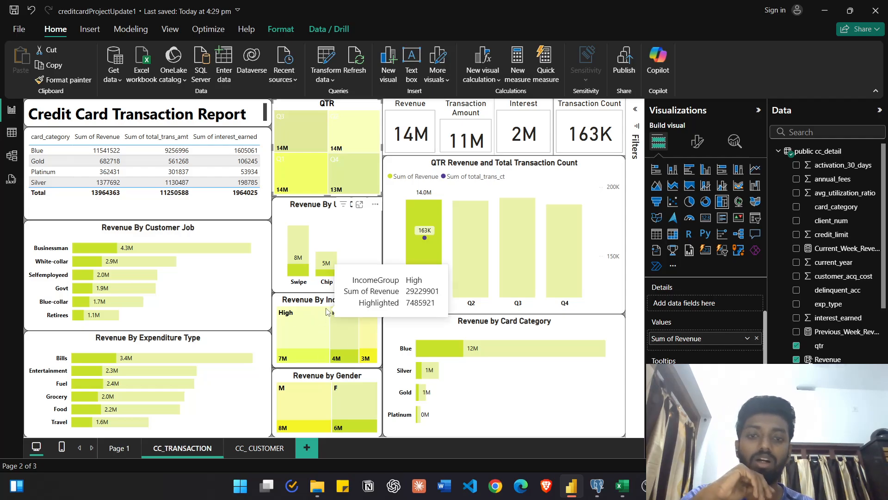
Step: View the relationship between public cust_detail and public cc_detail, and look over the rows of the cc_detail table
{"action": "left_click", "coordinate": [14, 157]}
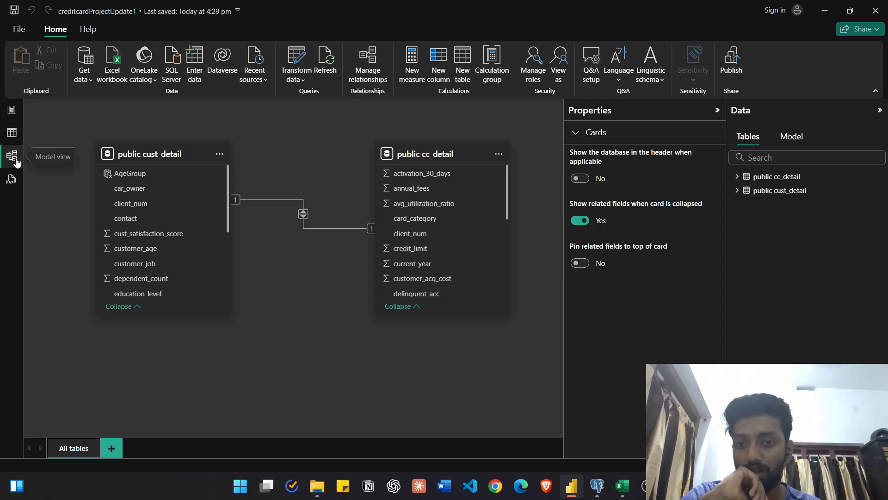
{"action": "left_click", "coordinate": [11, 132]}
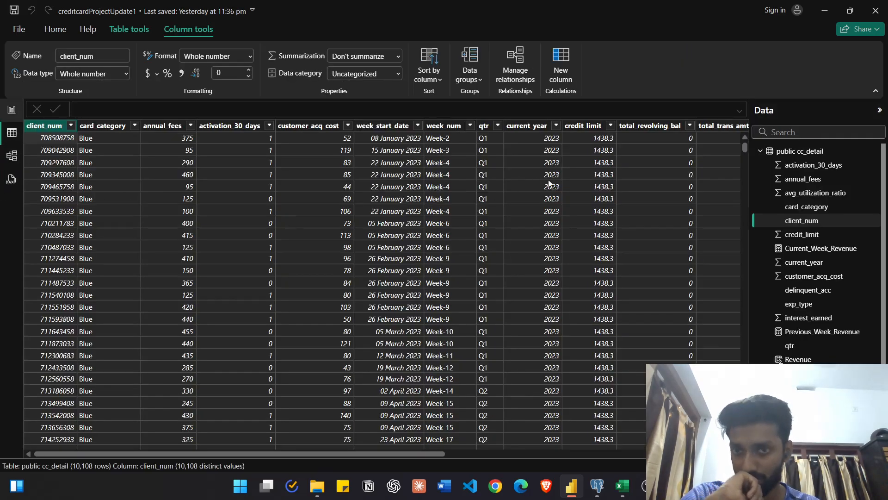
{"action": "left_click_drag", "start_coordinate": [312, 455], "coordinate": [210, 442]}
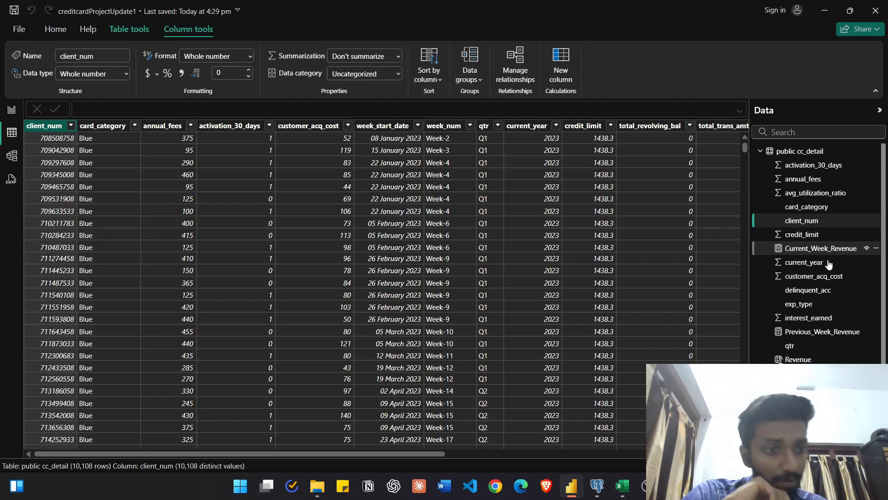
Step: Open the IncomeGroup column of public cust_detail and examine the income thresholds in its SWITCH formula for Low, Mid and High
{"action": "scroll", "coordinate": [826, 284], "scroll_direction": "down", "scroll_amount": 1}
{"action": "scroll", "coordinate": [826, 284], "scroll_direction": "down", "scroll_amount": 1}
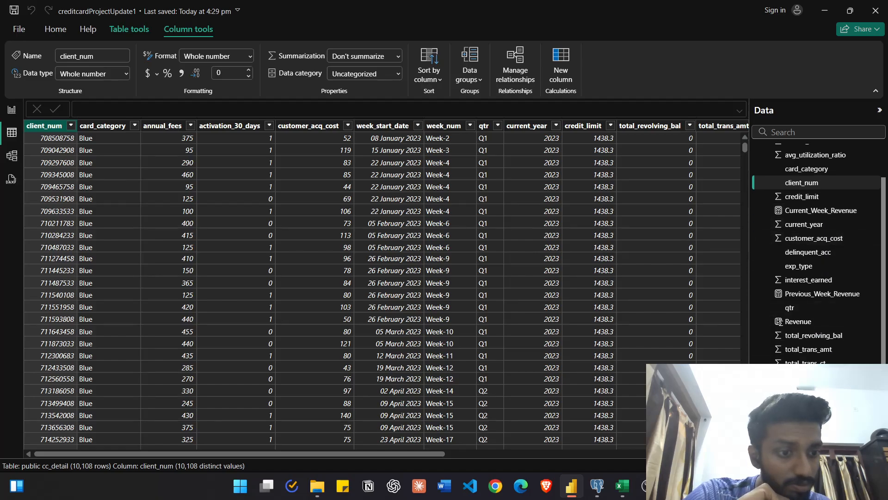
{"action": "scroll", "coordinate": [855, 206], "scroll_direction": "down", "scroll_amount": 5}
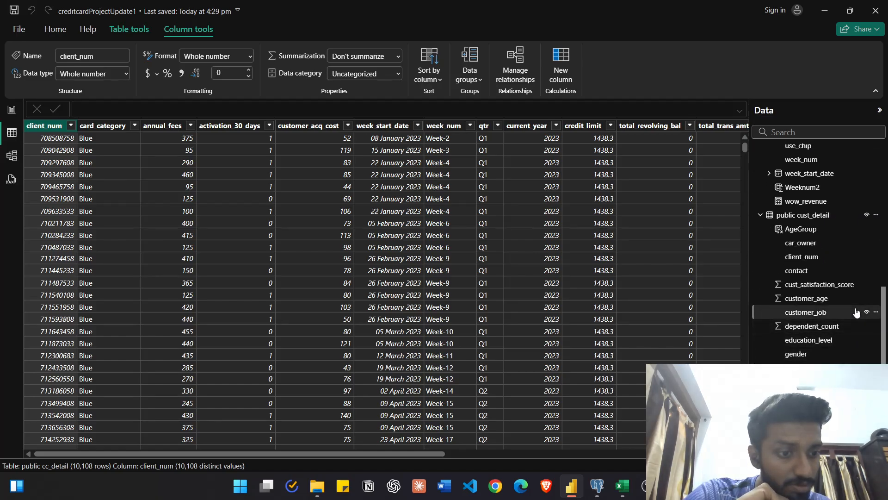
{"action": "left_click", "coordinate": [815, 396]}
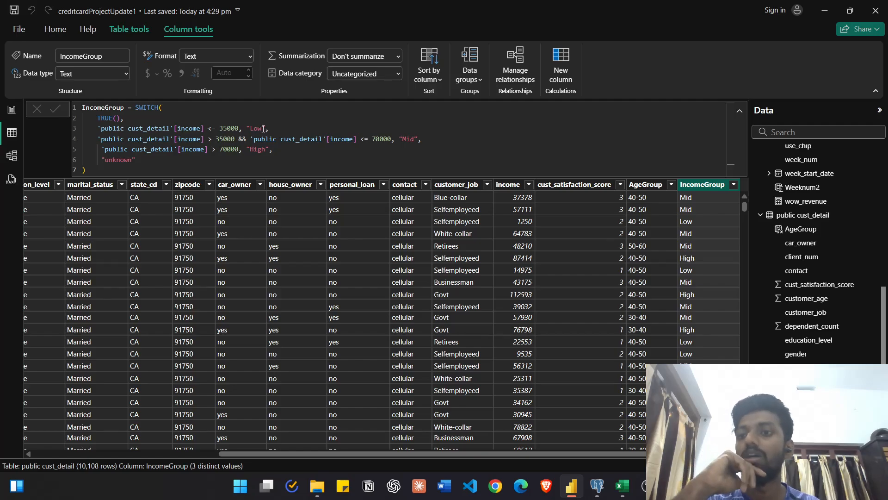
{"action": "double_click", "coordinate": [228, 127]}
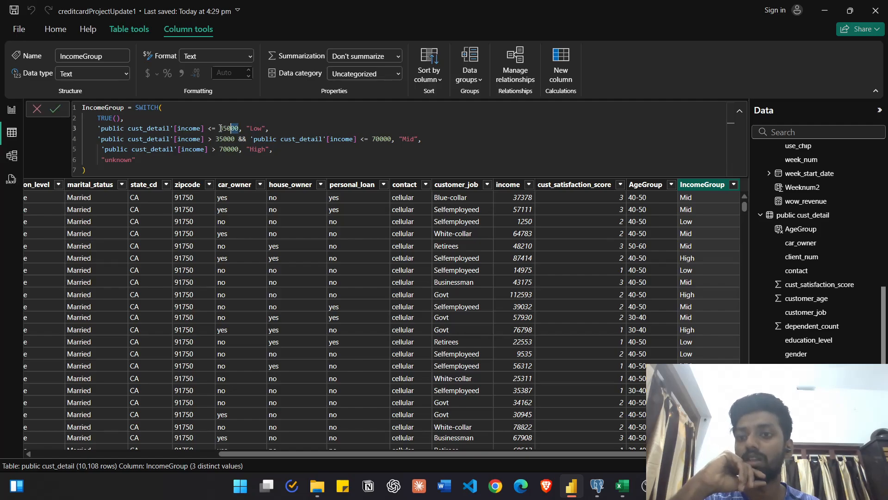
{"action": "double_click", "coordinate": [257, 129]}
{"action": "left_click_drag", "start_coordinate": [194, 138], "coordinate": [241, 139]}
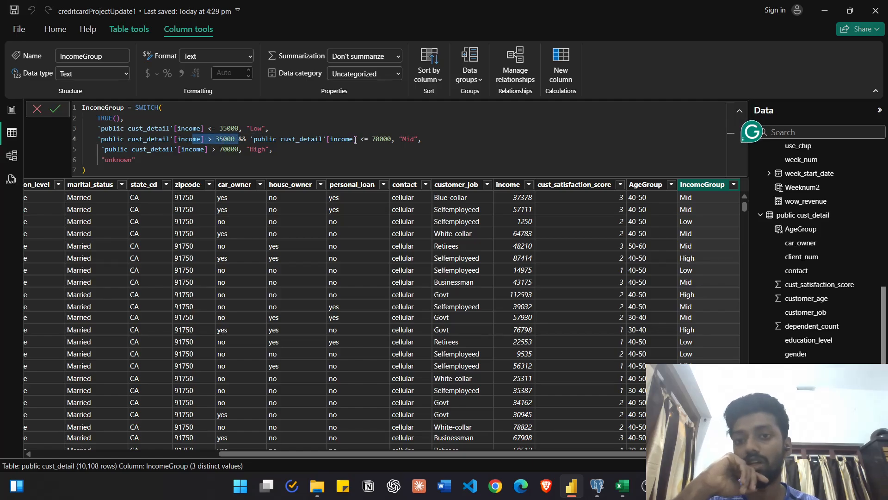
{"action": "left_click_drag", "start_coordinate": [354, 139], "coordinate": [398, 141]}
{"action": "left_click_drag", "start_coordinate": [237, 149], "coordinate": [212, 149]}
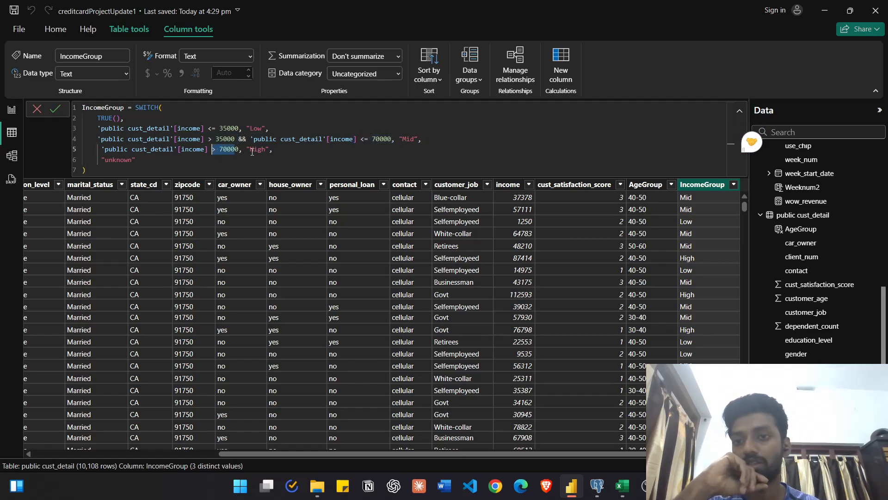
{"action": "scroll", "coordinate": [690, 233], "scroll_direction": "up", "scroll_amount": 2}
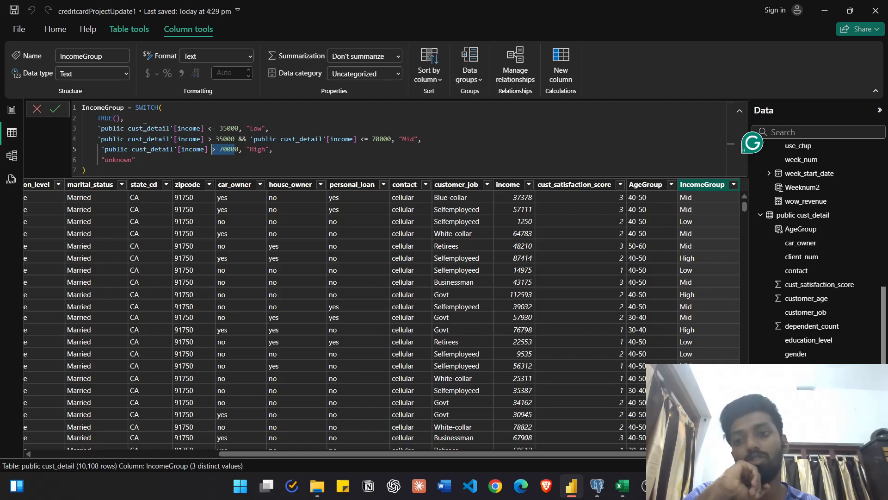
Step: Return to the report, clear the Q1 selection and filter the page to Q2 from the QTR Revenue and Total Transaction Count chart
{"action": "left_click", "coordinate": [11, 109]}
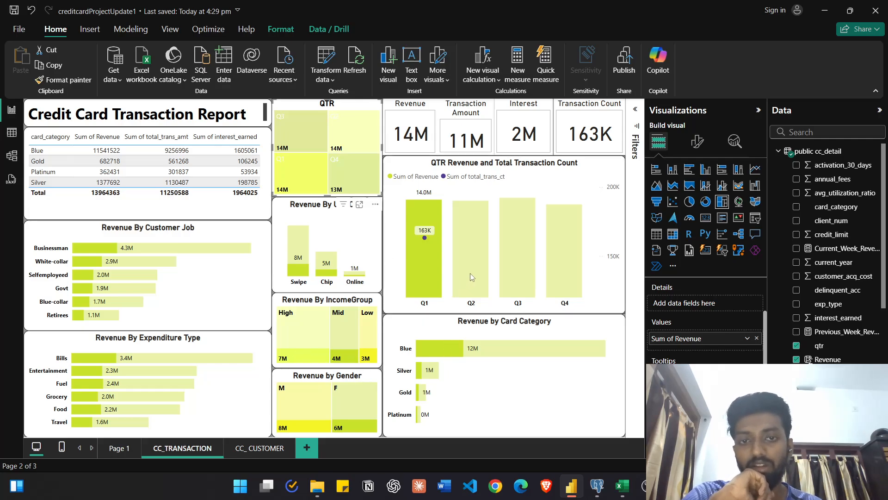
{"action": "left_click", "coordinate": [427, 255]}
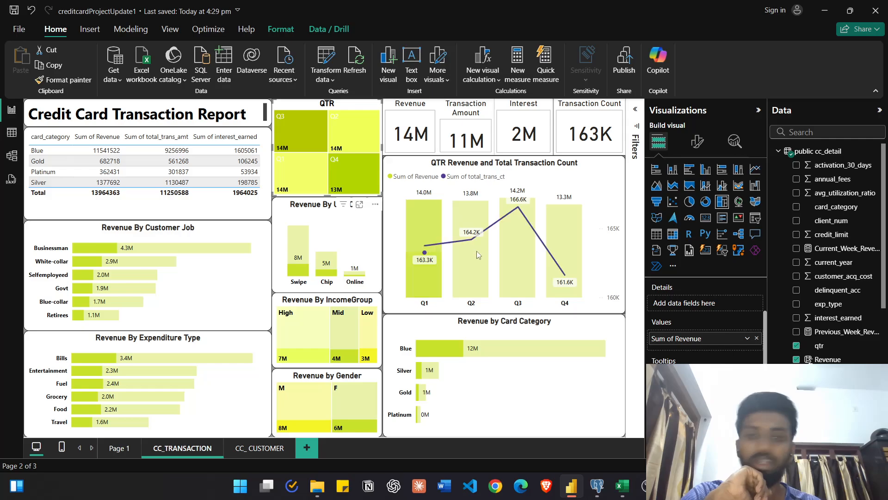
{"action": "left_click", "coordinate": [464, 262]}
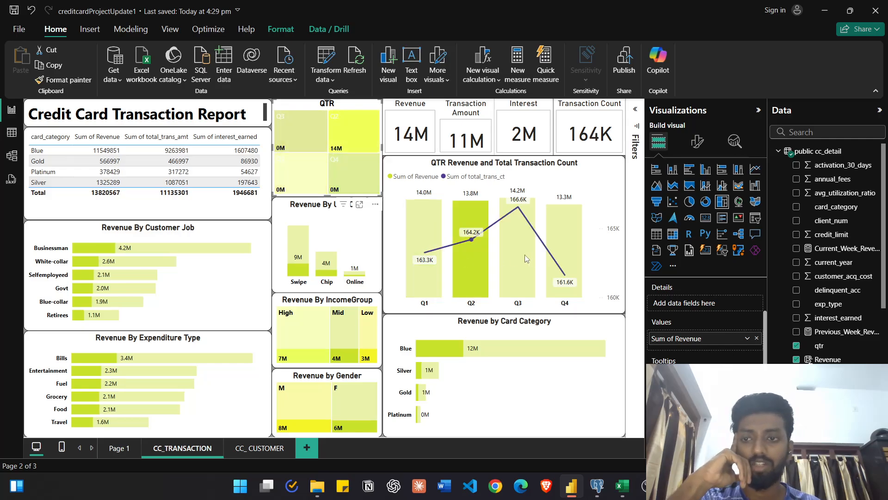
Step: Filter the report page to Q3 and to Q4 from the QTR Revenue and Total Transaction Count chart, and clear the selection
{"action": "left_click", "coordinate": [509, 247]}
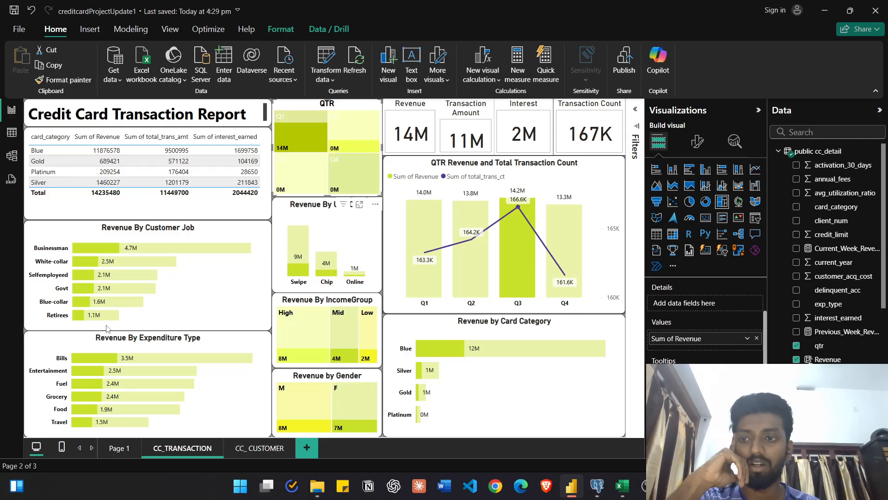
{"action": "left_click", "coordinate": [565, 250]}
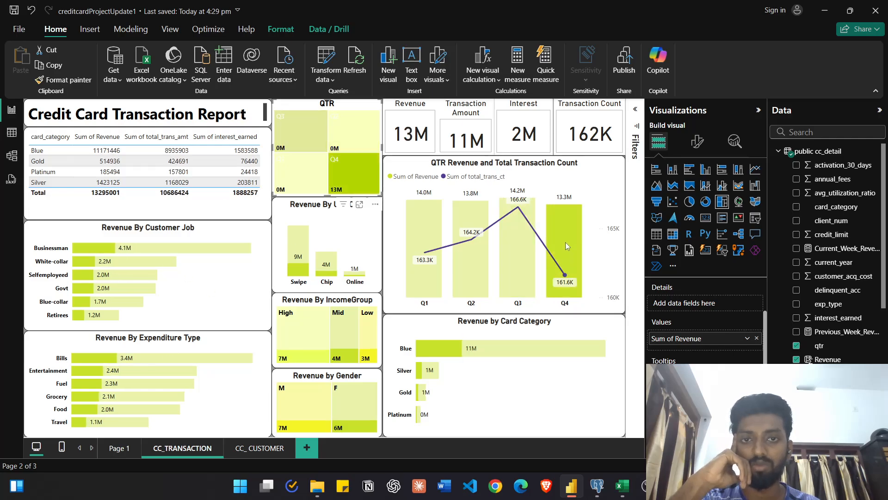
{"action": "left_click", "coordinate": [565, 243]}
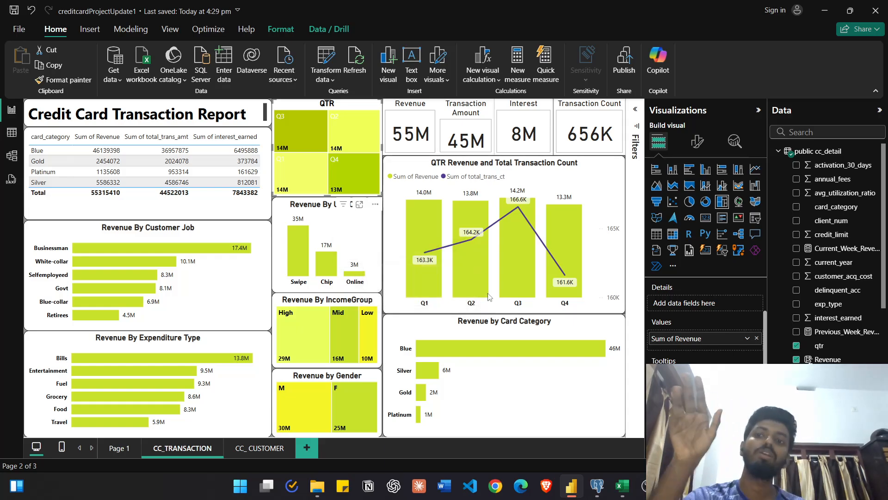
{"action": "mouse_move", "coordinate": [484, 277]}
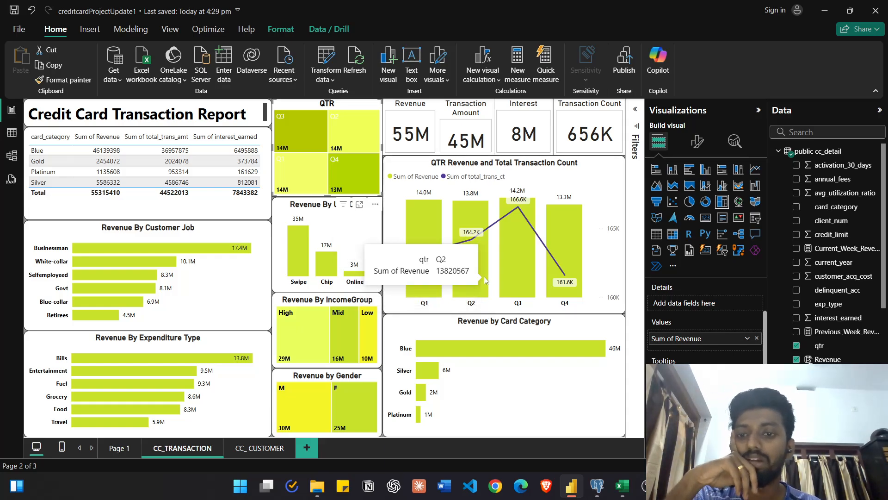
Step: Open the CC_ CUSTOMER page and examine the Client Number by Gender and Sum of Revenue by AgeGroup visuals
{"action": "left_click", "coordinate": [259, 449]}
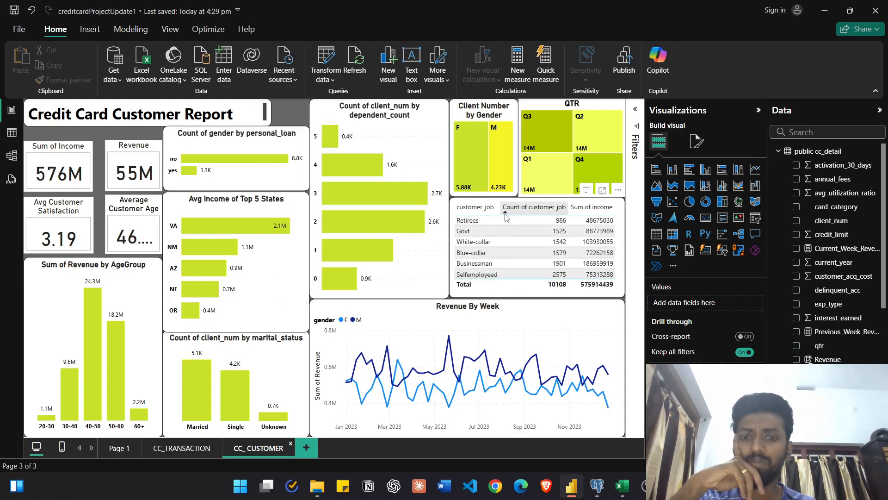
{"action": "mouse_move", "coordinate": [481, 154]}
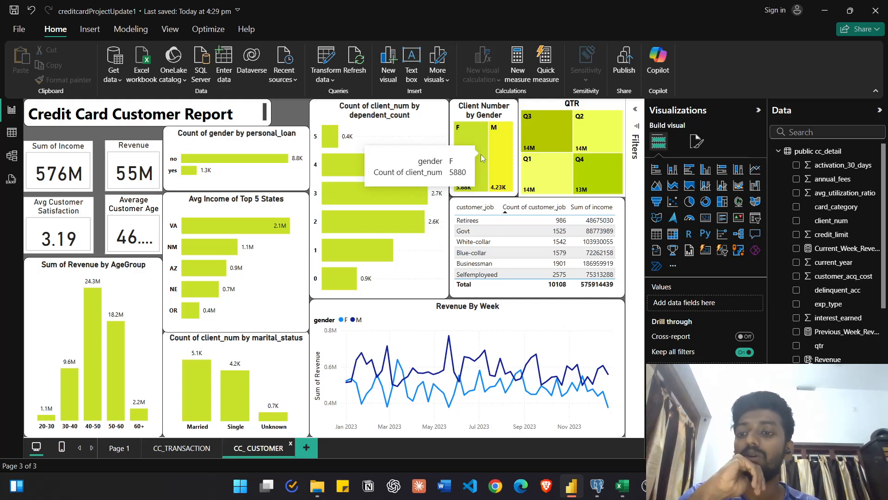
{"action": "left_click", "coordinate": [46, 296]}
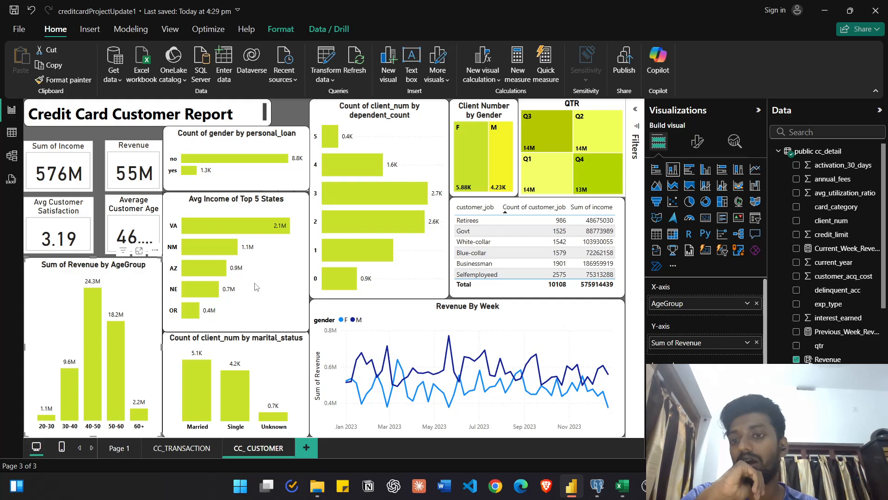
Step: View the Top N filter behind the Avg Income of Top 5 States chart, and examine client counts by marital status
{"action": "left_click", "coordinate": [215, 200]}
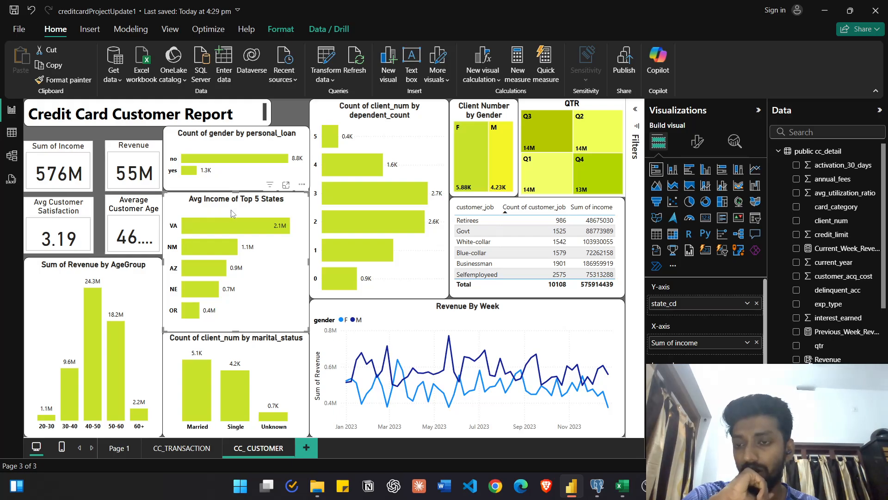
{"action": "mouse_move", "coordinate": [189, 230]}
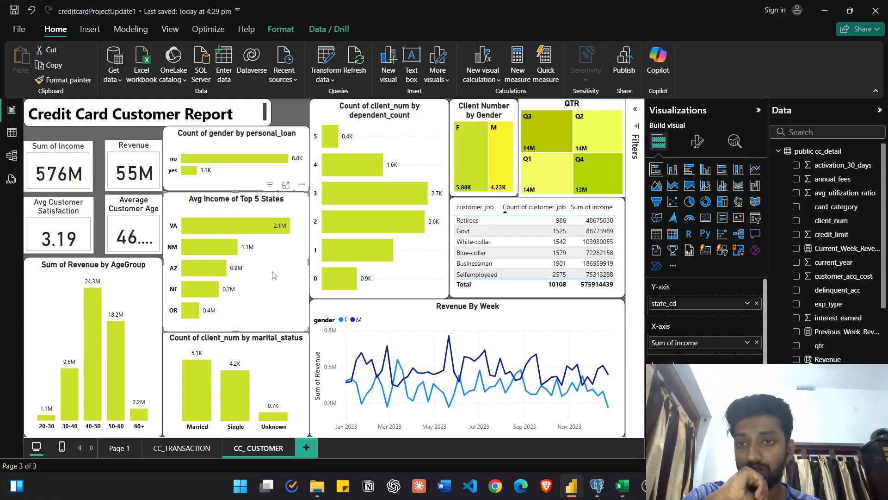
{"action": "mouse_move", "coordinate": [273, 235]}
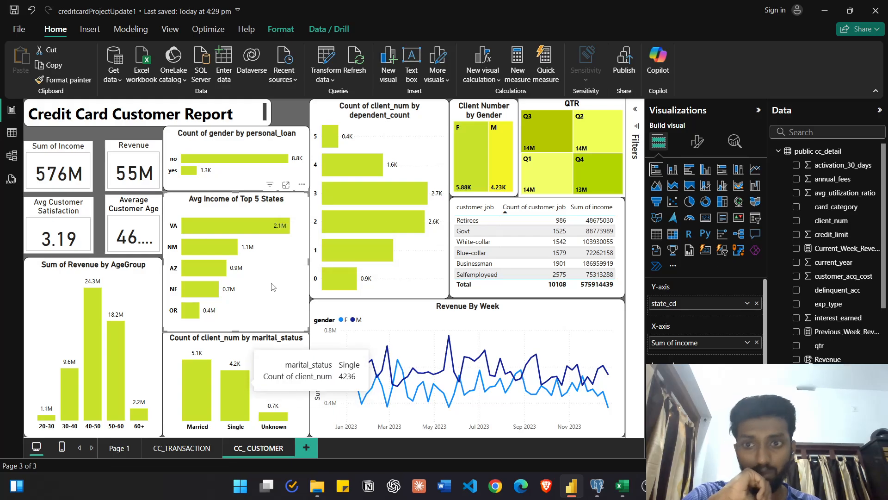
{"action": "left_click", "coordinate": [635, 109]}
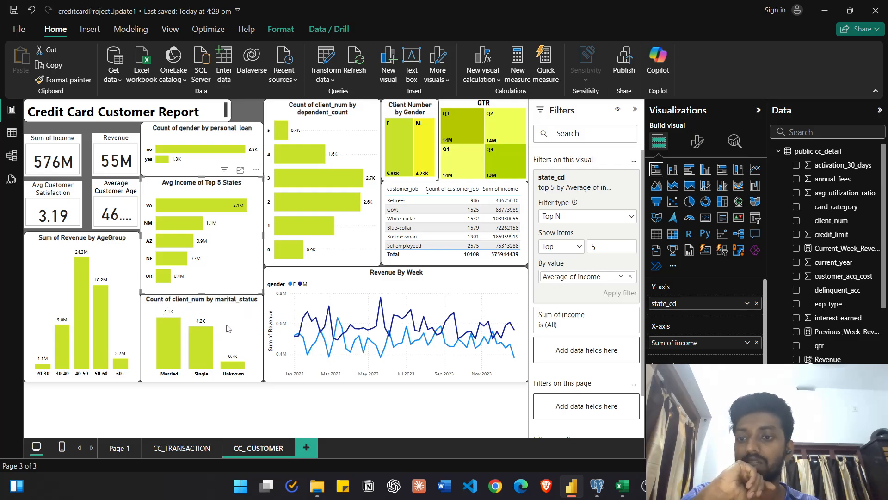
{"action": "mouse_move", "coordinate": [199, 349]}
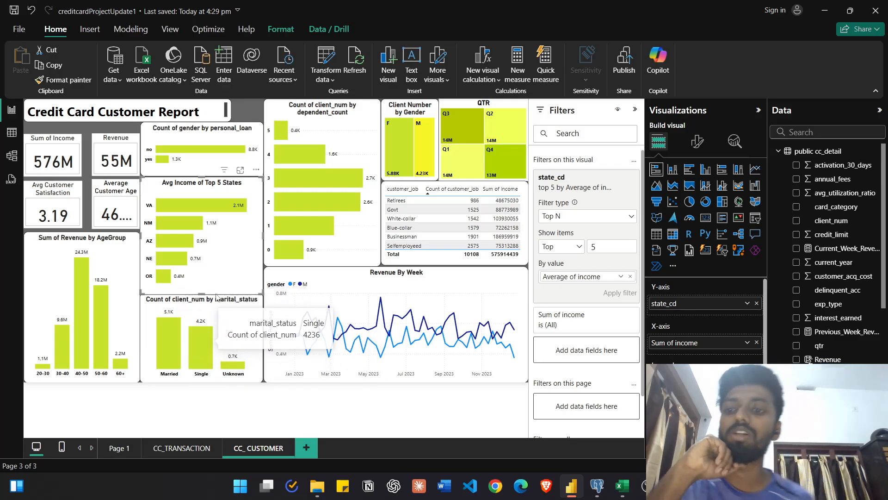
{"action": "mouse_move", "coordinate": [168, 325]}
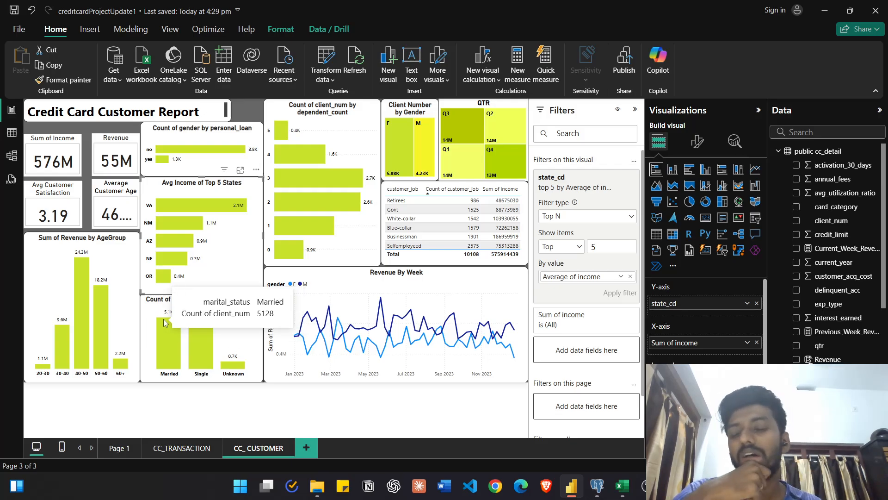
{"action": "mouse_move", "coordinate": [204, 367]}
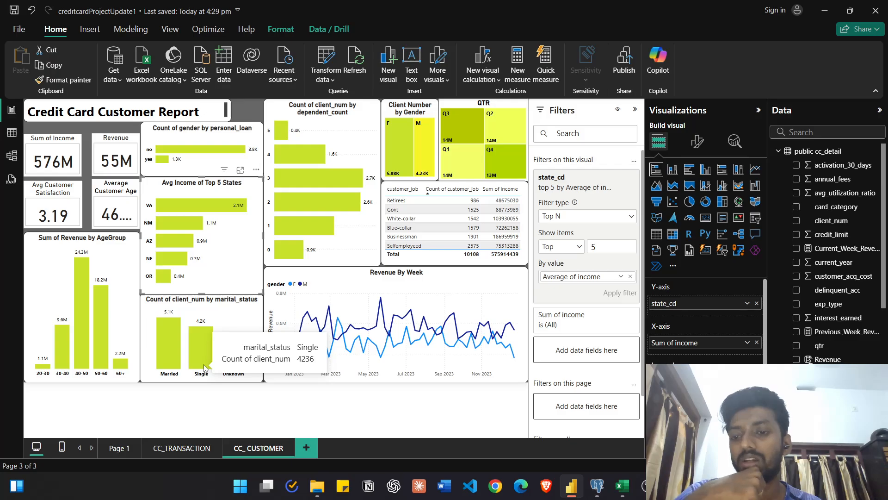
{"action": "mouse_move", "coordinate": [235, 369]}
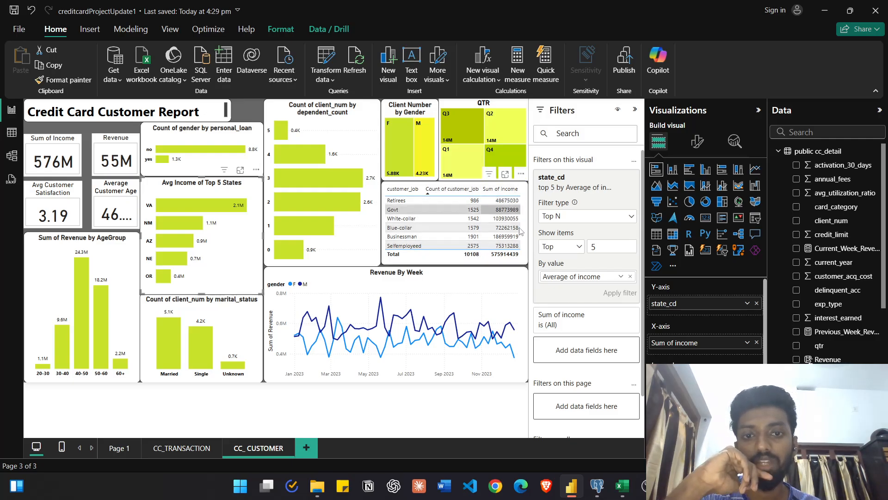
Step: Sort the customer job table by Sum of income in descending order, and compare it with Revenue By Customer Job on the CC_TRANSACTION page
{"action": "left_click", "coordinate": [501, 190]}
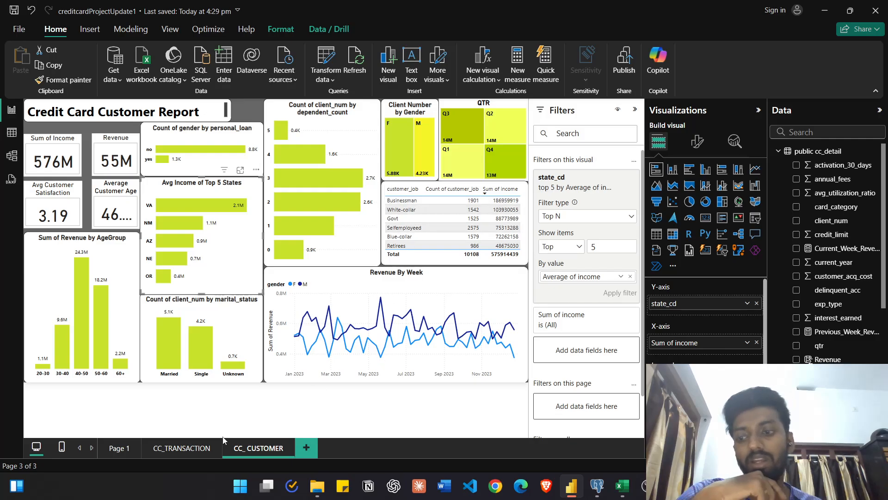
{"action": "left_click", "coordinate": [178, 448]}
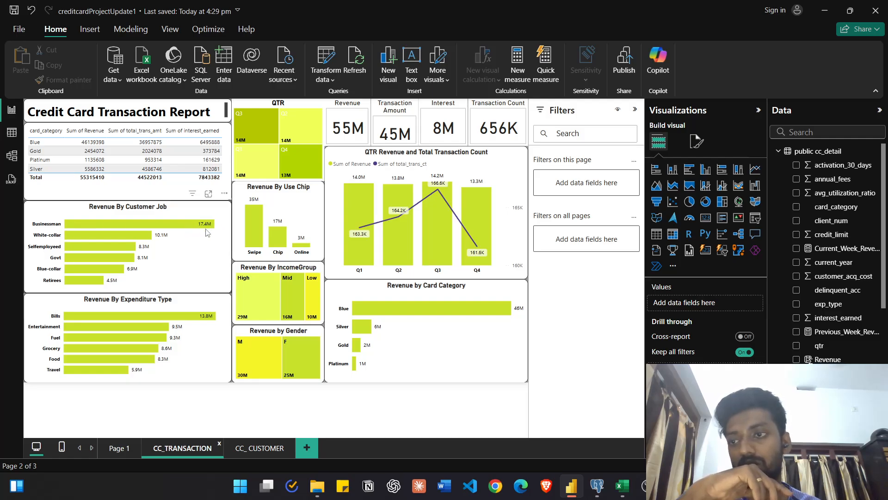
{"action": "left_click", "coordinate": [239, 448]}
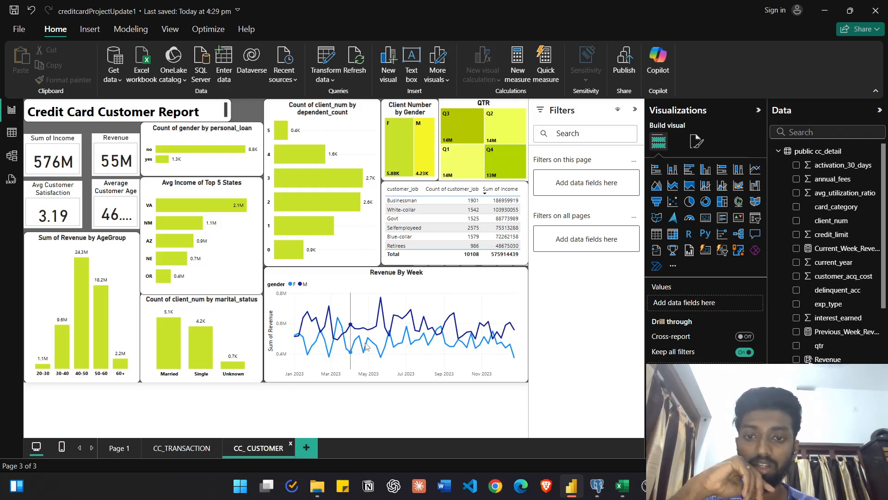
Step: Examine the weekly revenue of female and male customers at several dates in the Revenue By Week chart
{"action": "mouse_move", "coordinate": [384, 352]}
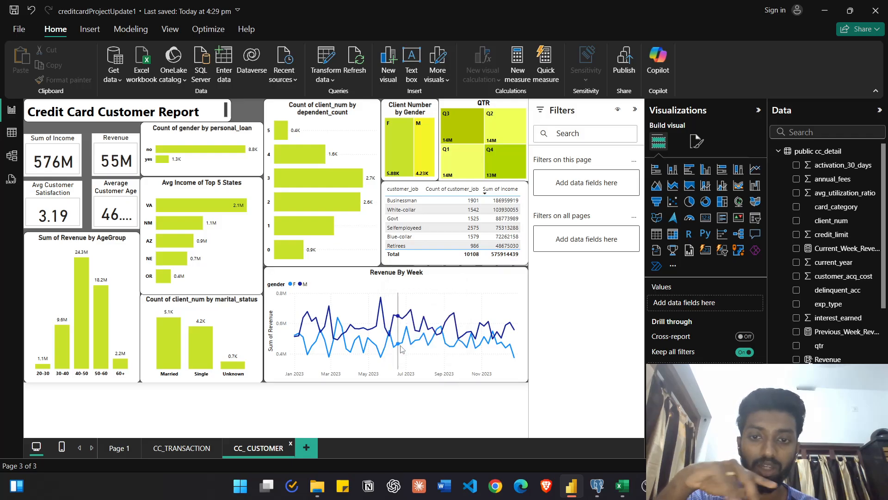
{"action": "mouse_move", "coordinate": [295, 339]}
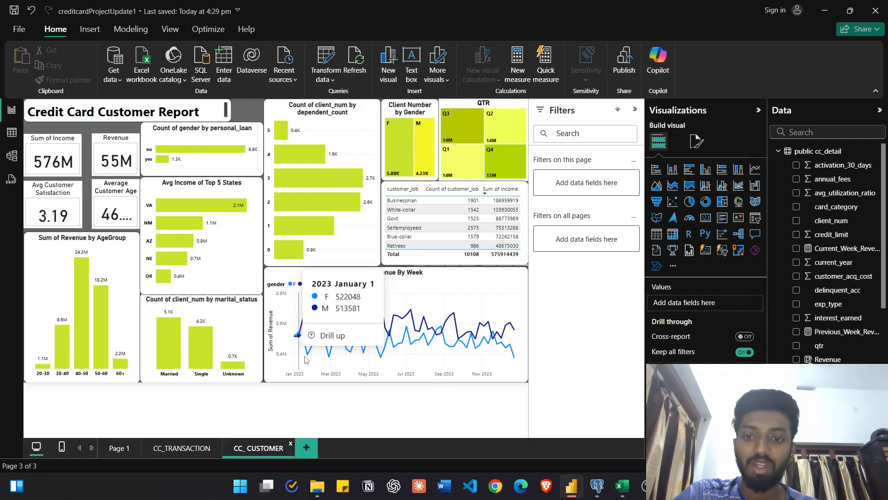
{"action": "mouse_move", "coordinate": [310, 359]}
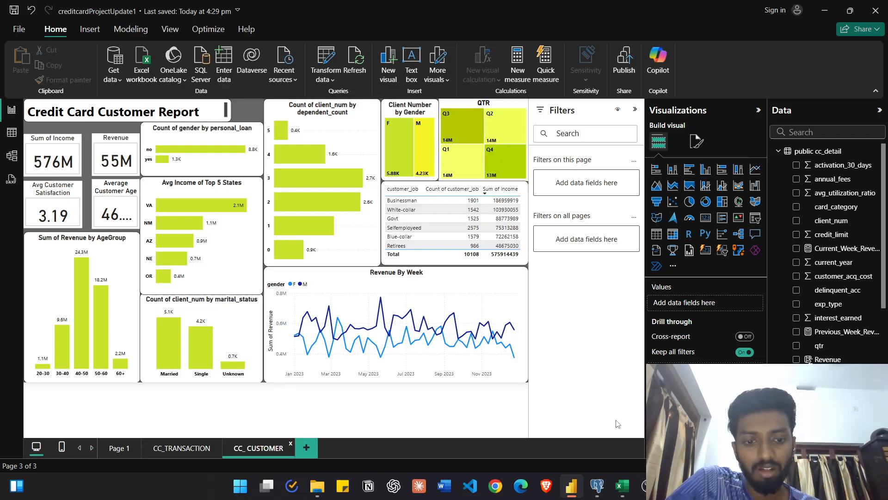
Step: Switch to the customer workbook in Excel, look over its last data rows, and minimize it
{"action": "mouse_move", "coordinate": [631, 496]}
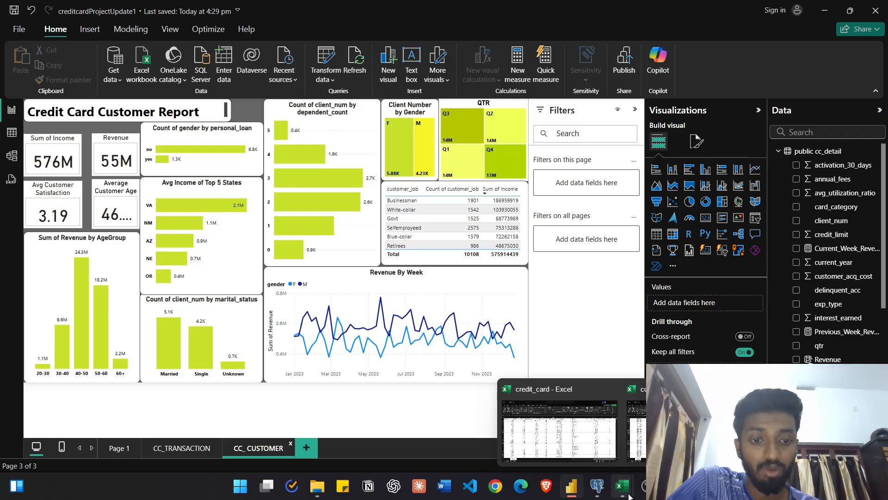
{"action": "left_click", "coordinate": [597, 486]}
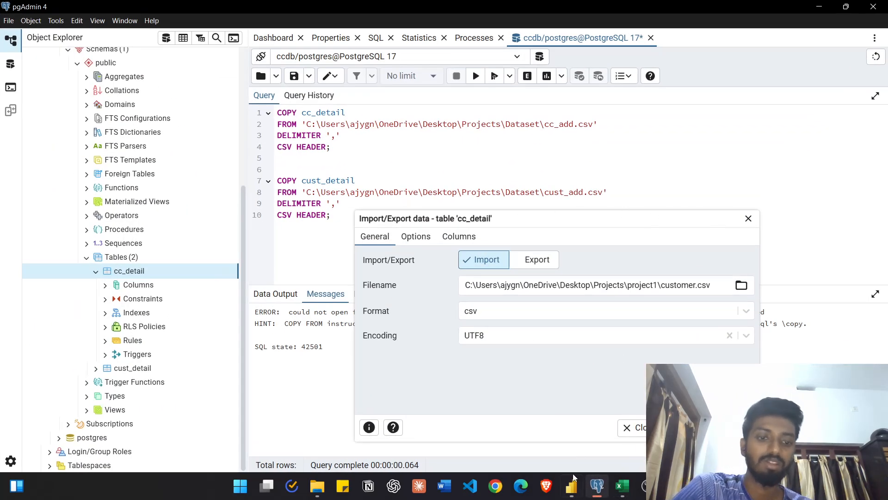
{"action": "mouse_move", "coordinate": [622, 485]}
{"action": "left_click", "coordinate": [574, 428]}
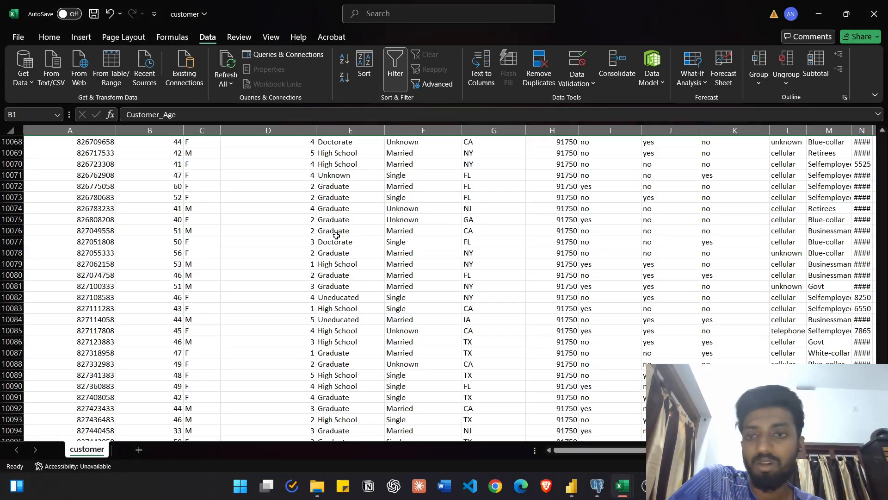
{"action": "scroll", "coordinate": [336, 236], "scroll_direction": "down", "scroll_amount": 8}
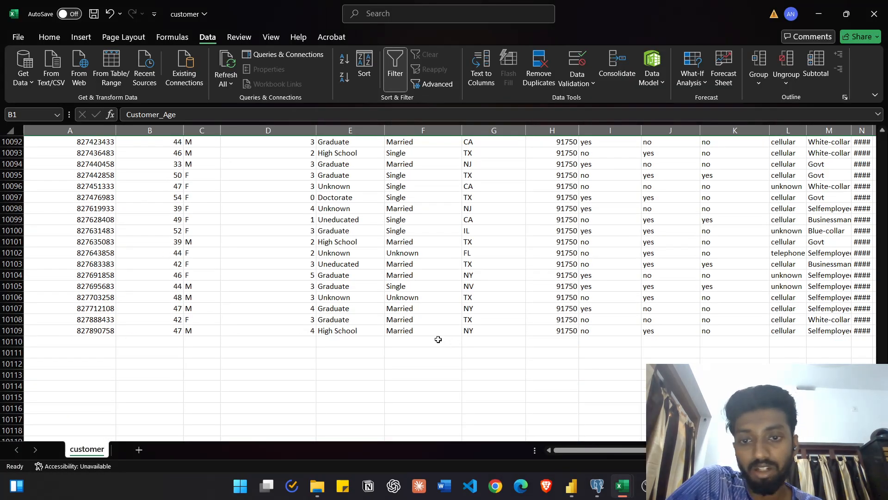
{"action": "left_click", "coordinate": [819, 14]}
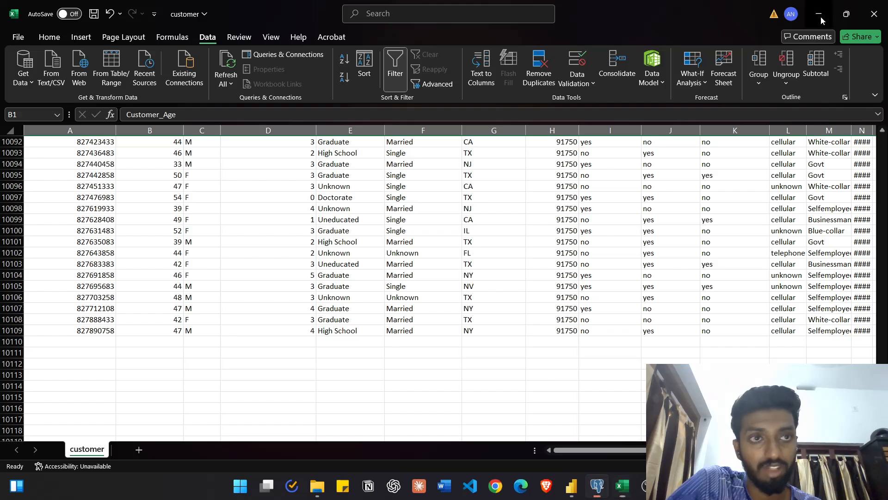
Step: Open the credit_card workbook and look over its columns from Delinquent_Acc back to Client_Num
{"action": "left_click", "coordinate": [631, 485]}
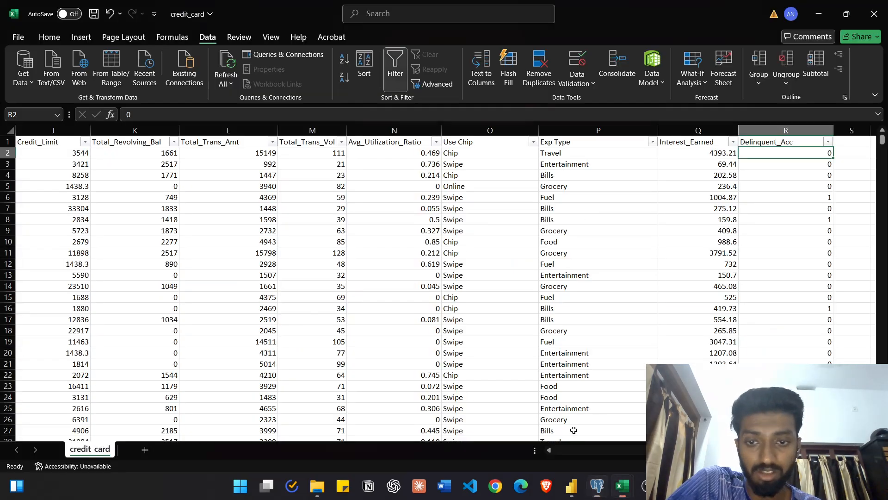
{"action": "scroll", "coordinate": [444, 287], "scroll_direction": "down", "scroll_amount": 19}
{"action": "left_click_drag", "start_coordinate": [883, 145], "coordinate": [883, 111]}
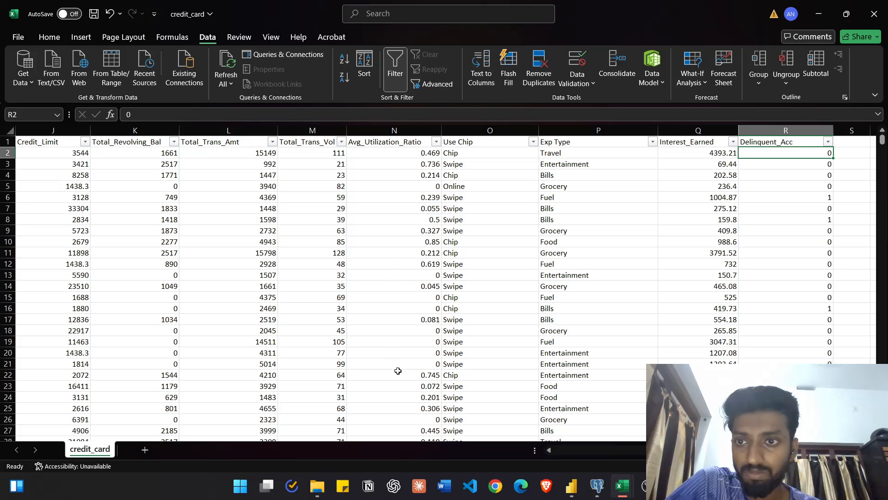
{"action": "scroll", "coordinate": [519, 303], "scroll_direction": "left", "scroll_amount": 5}
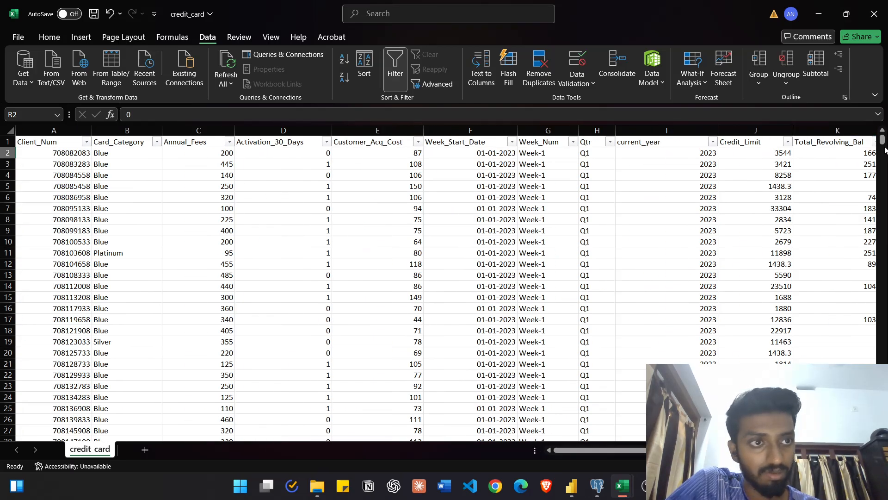
Step: Examine the Week_Start_Date and Week_Num values in the last data rows of the credit_card sheet and the first empty row below
{"action": "left_click_drag", "start_coordinate": [882, 147], "coordinate": [883, 438]}
{"action": "scroll", "coordinate": [632, 332], "scroll_direction": "down", "scroll_amount": 9}
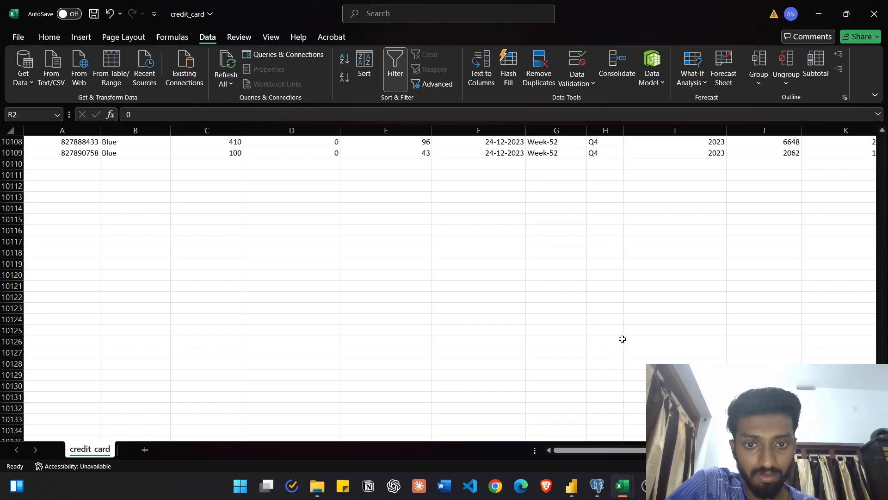
{"action": "scroll", "coordinate": [620, 339], "scroll_direction": "up", "scroll_amount": 4}
{"action": "left_click", "coordinate": [504, 289]}
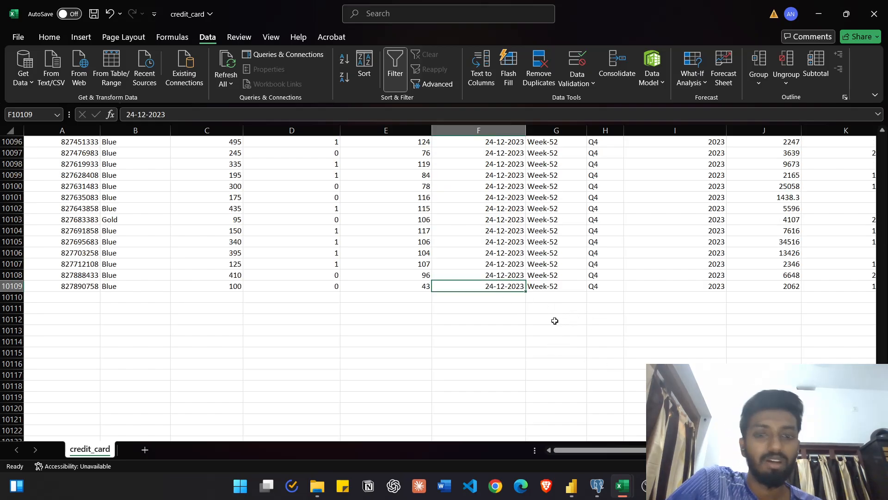
{"action": "left_click", "coordinate": [509, 297]}
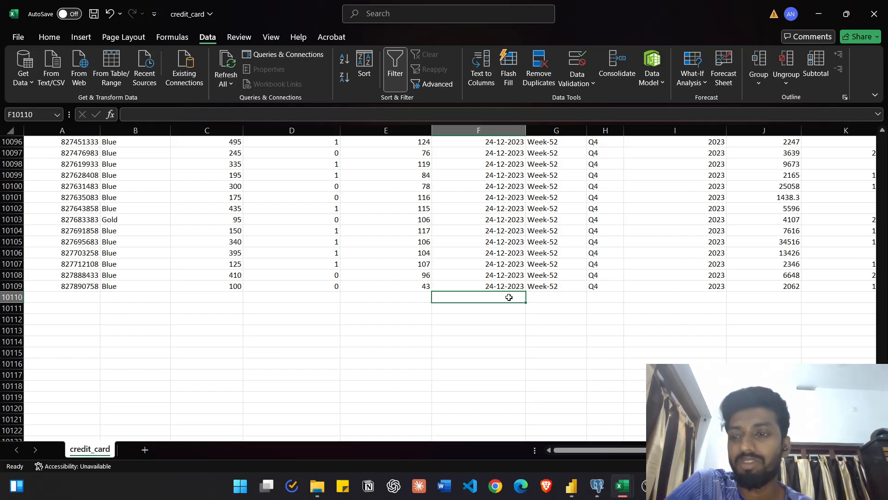
{"action": "left_click", "coordinate": [571, 373]}
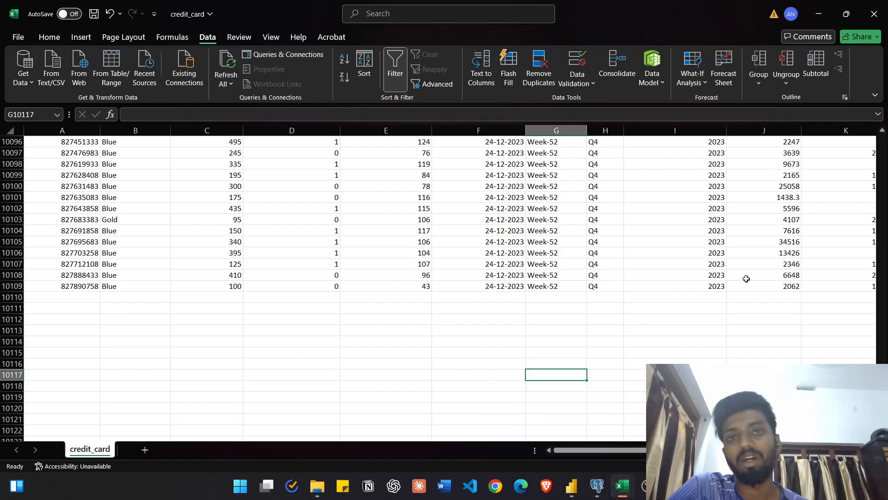
Step: Switch to pgAdmin and choose cc_add.csv from the Dataset folder as the import file for the cc_detail table
{"action": "left_click", "coordinate": [597, 488]}
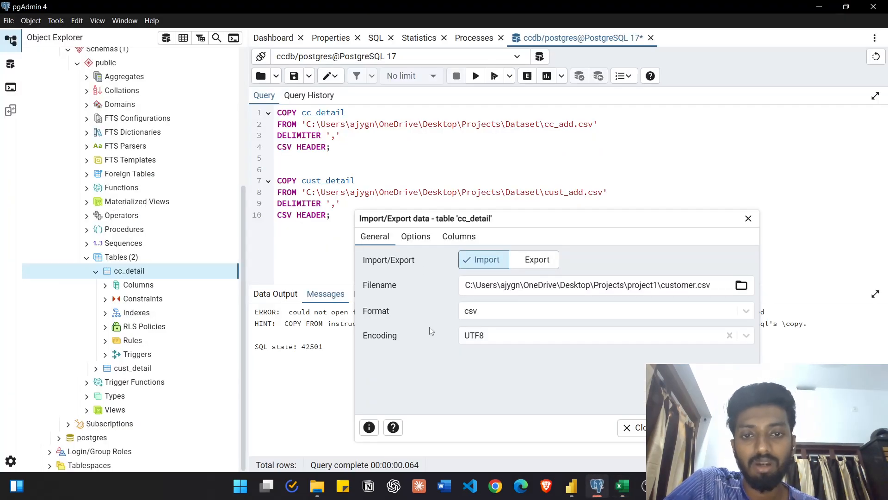
{"action": "left_click_drag", "start_coordinate": [536, 220], "coordinate": [474, 161]}
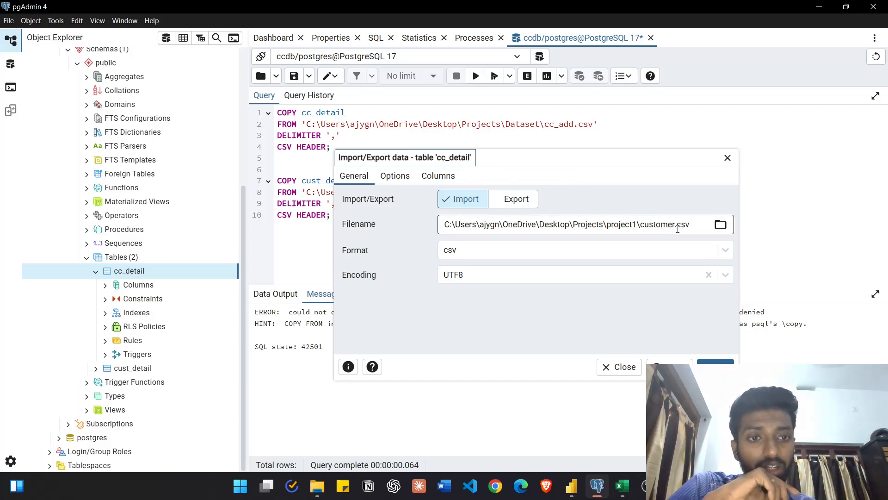
{"action": "left_click", "coordinate": [720, 225]}
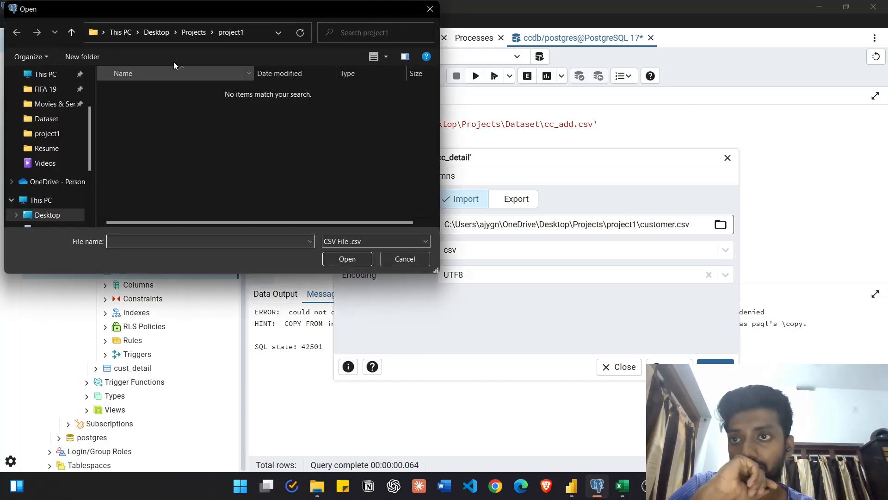
{"action": "left_click", "coordinate": [193, 35]}
{"action": "double_click", "coordinate": [147, 89]}
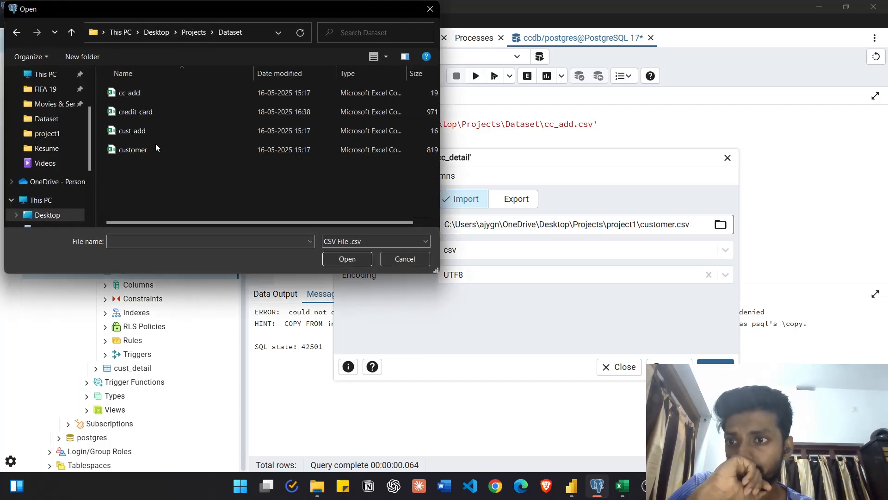
{"action": "left_click", "coordinate": [144, 95]}
{"action": "left_click", "coordinate": [347, 259]}
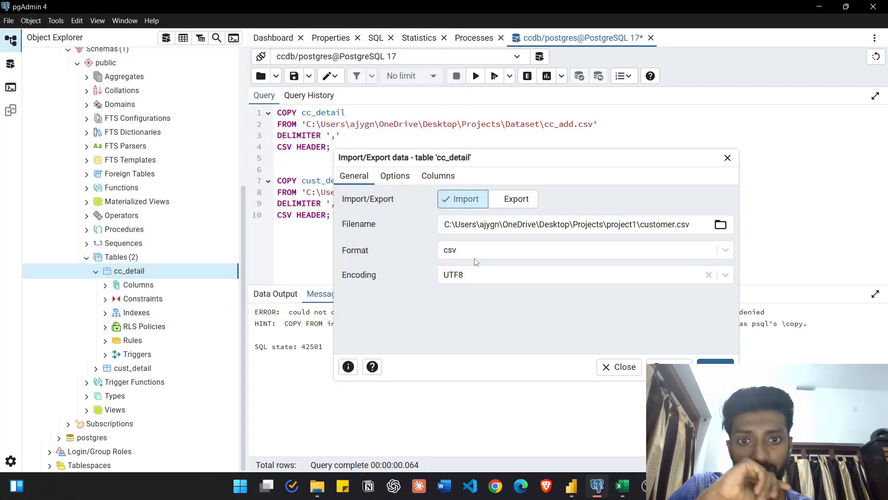
{"action": "left_click_drag", "start_coordinate": [599, 157], "coordinate": [570, 138]}
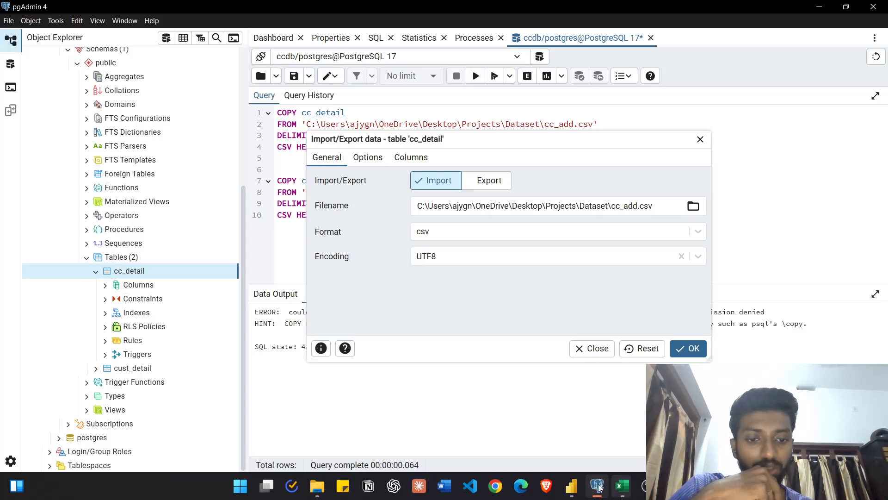
Step: Open the cc_add file from the Dataset folder, look over its columns and last data rows, and minimize it
{"action": "left_click", "coordinate": [318, 486]}
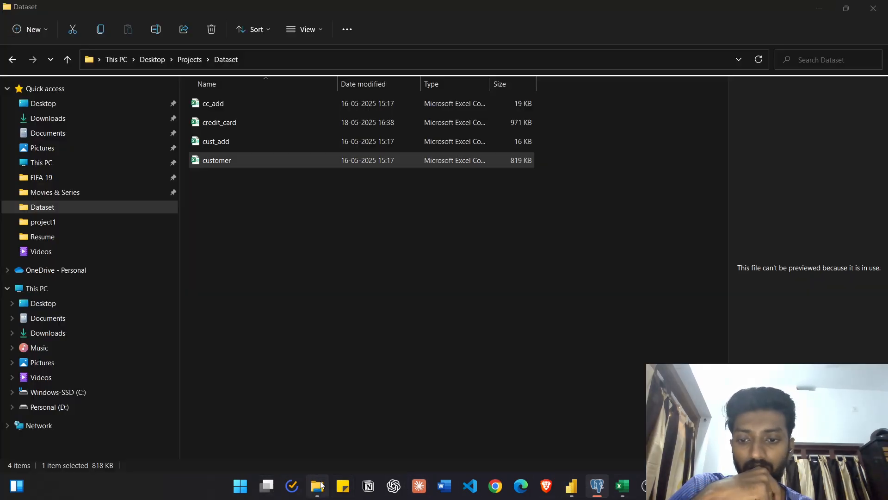
{"action": "left_click", "coordinate": [210, 102]}
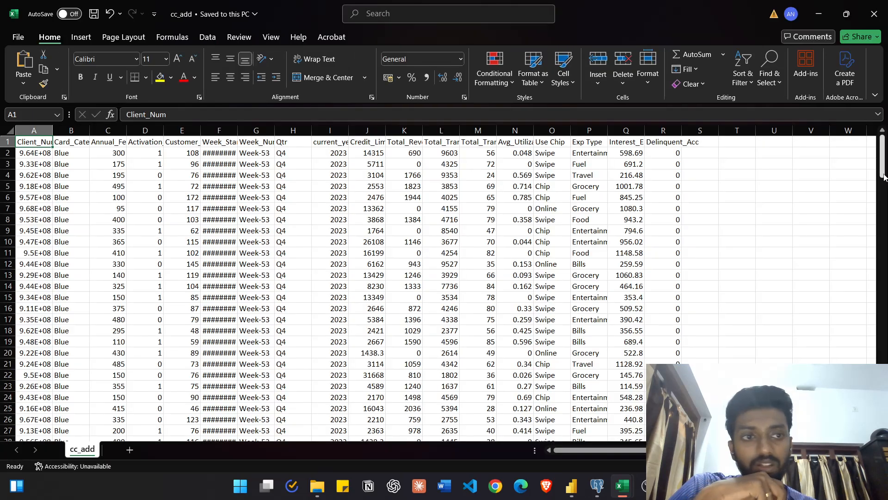
{"action": "scroll", "coordinate": [585, 264], "scroll_direction": "down", "scroll_amount": 20}
{"action": "scroll", "coordinate": [421, 302], "scroll_direction": "up", "scroll_amount": 2}
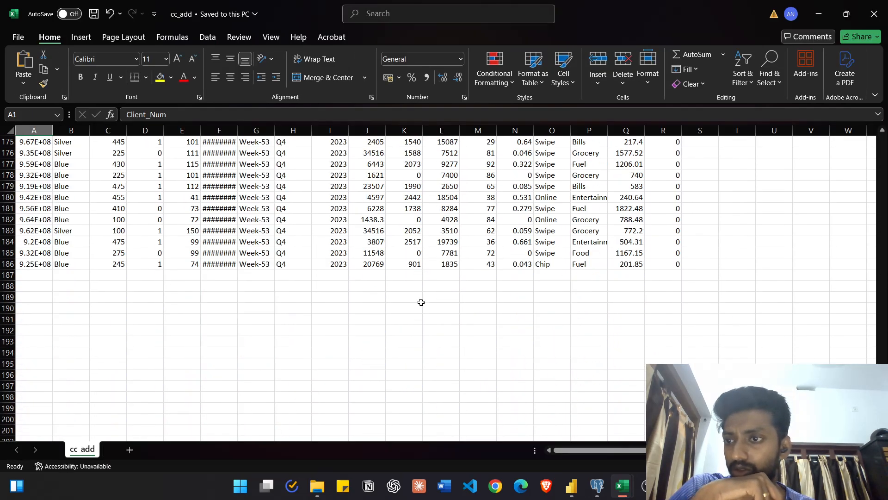
{"action": "scroll", "coordinate": [269, 339], "scroll_direction": "up", "scroll_amount": 5}
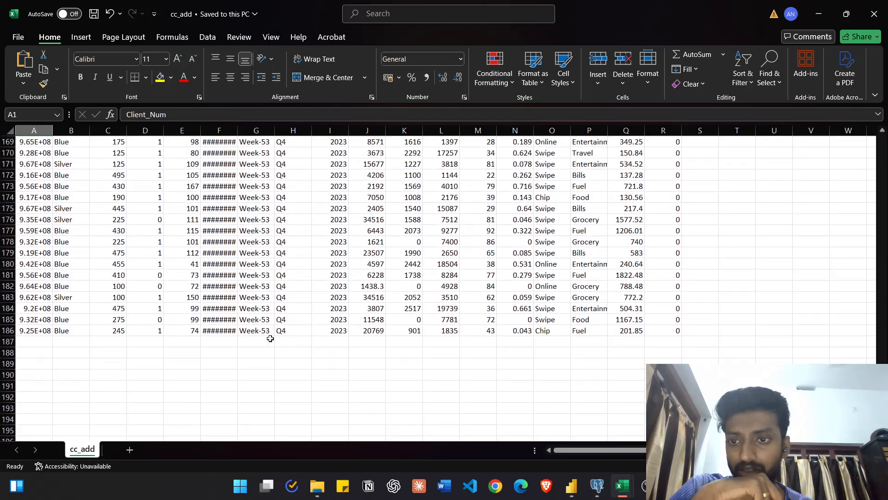
{"action": "scroll", "coordinate": [258, 336], "scroll_direction": "down", "scroll_amount": 5}
{"action": "scroll", "coordinate": [263, 303], "scroll_direction": "up", "scroll_amount": 20}
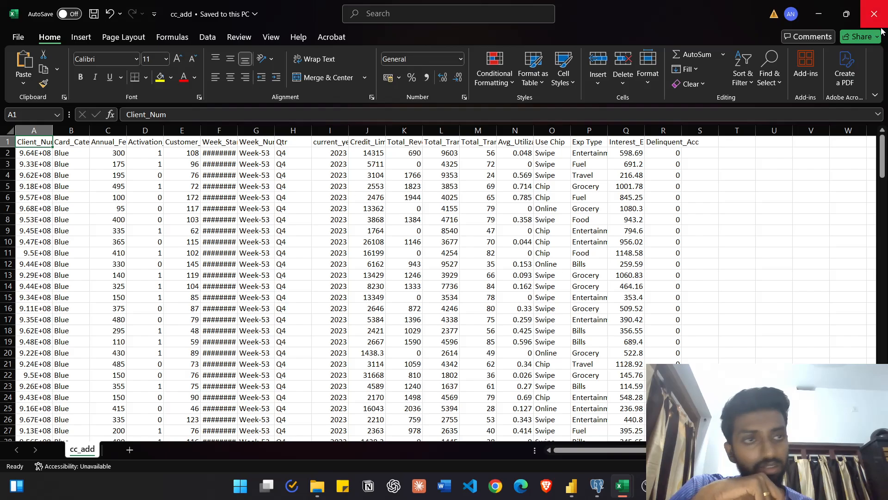
{"action": "left_click", "coordinate": [819, 14]}
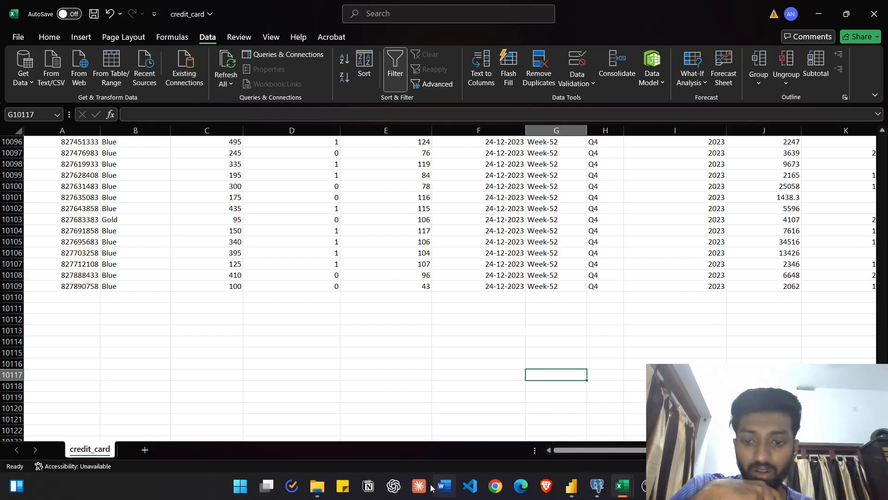
Step: Open the cust_add file from the Dataset folder, examine its columns and rows down to the last record, and minimize it
{"action": "mouse_move", "coordinate": [311, 489]}
{"action": "left_click", "coordinate": [312, 441]}
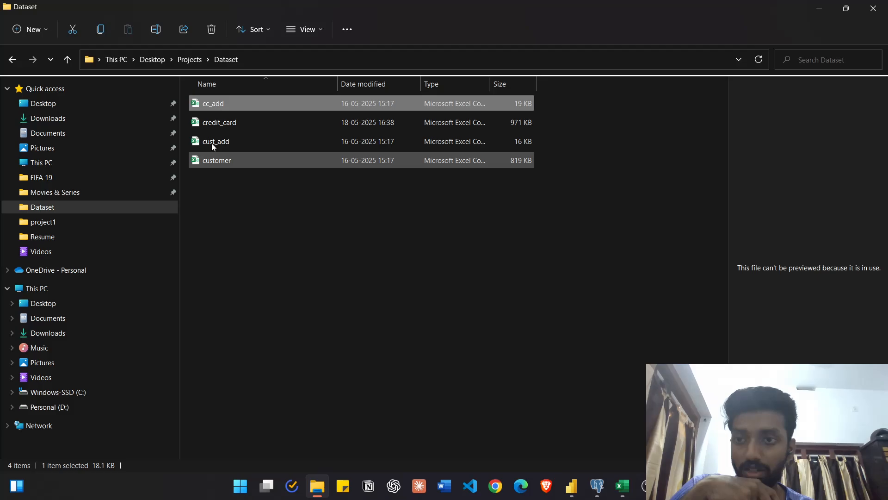
{"action": "double_click", "coordinate": [227, 143]}
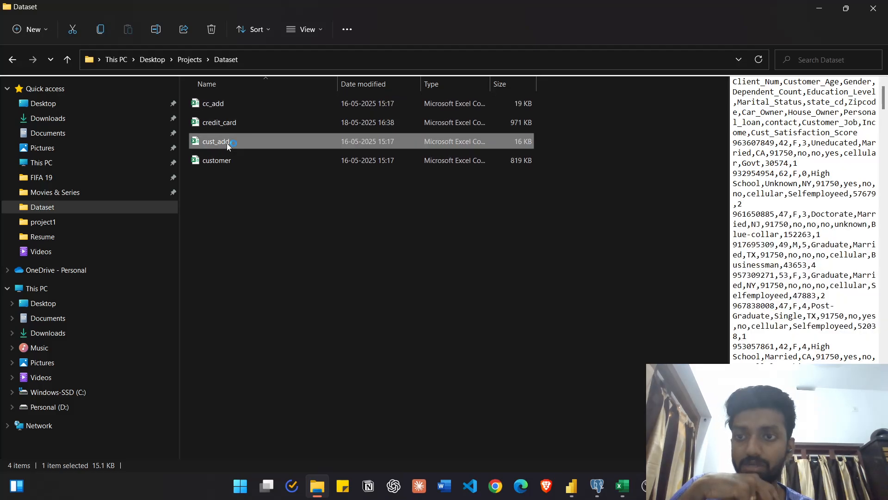
{"action": "scroll", "coordinate": [263, 242], "scroll_direction": "down", "scroll_amount": 20}
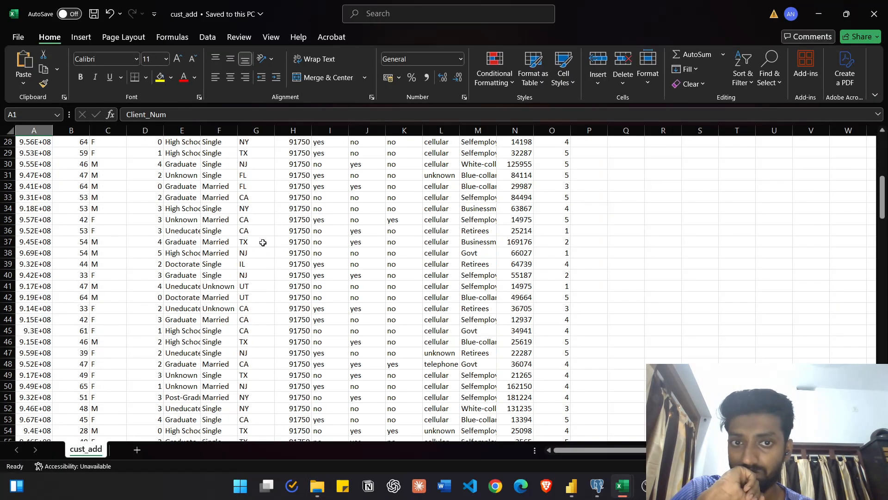
{"action": "scroll", "coordinate": [262, 243], "scroll_direction": "down", "scroll_amount": 20}
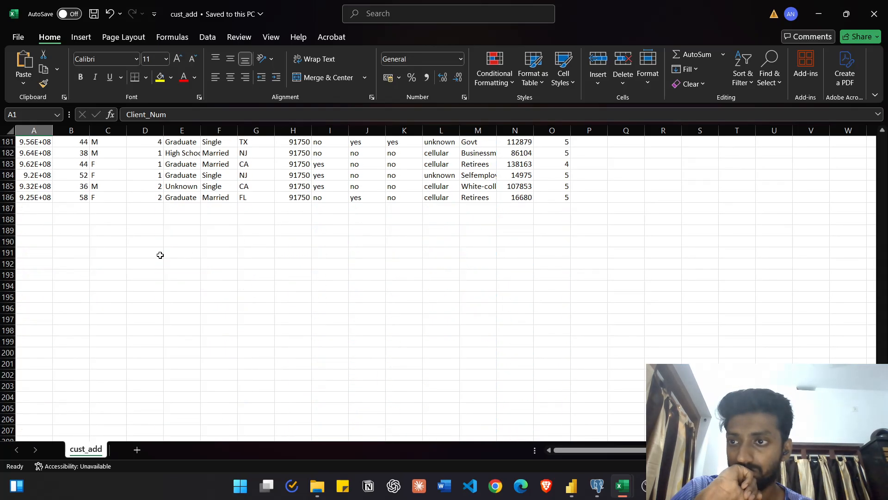
{"action": "scroll", "coordinate": [630, 221], "scroll_direction": "up", "scroll_amount": 17}
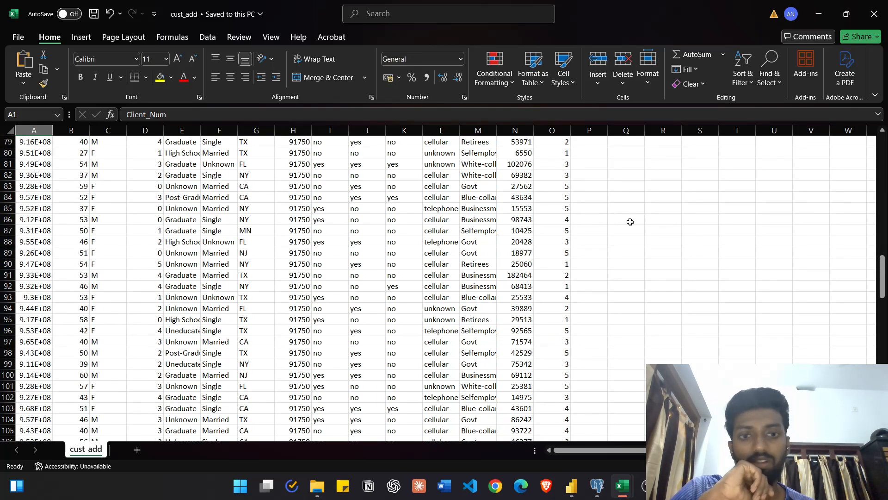
{"action": "scroll", "coordinate": [630, 222], "scroll_direction": "down", "scroll_amount": 20}
{"action": "scroll", "coordinate": [22, 210], "scroll_direction": "up", "scroll_amount": 2}
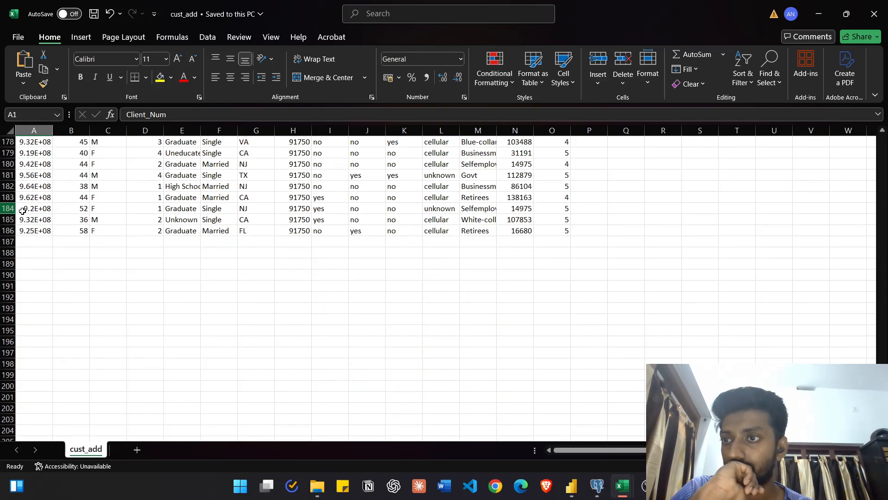
{"action": "left_click_drag", "start_coordinate": [883, 323], "coordinate": [878, 143]}
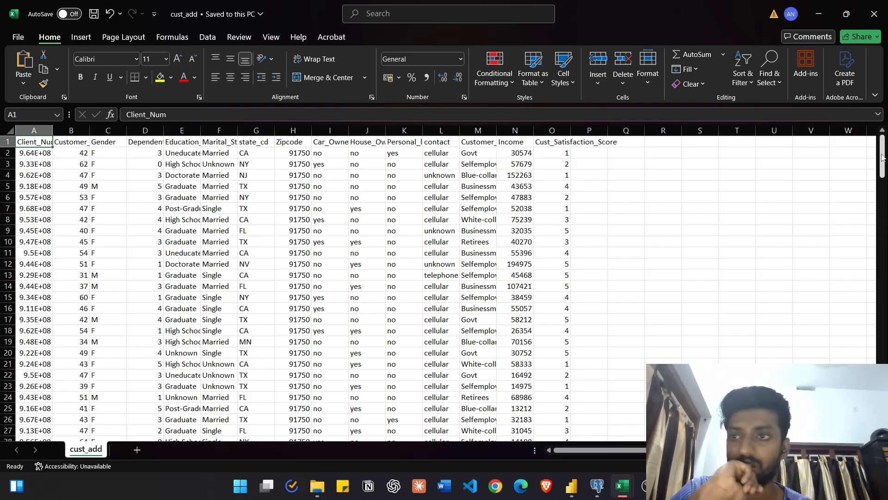
{"action": "scroll", "coordinate": [499, 312], "scroll_direction": "down", "scroll_amount": 20}
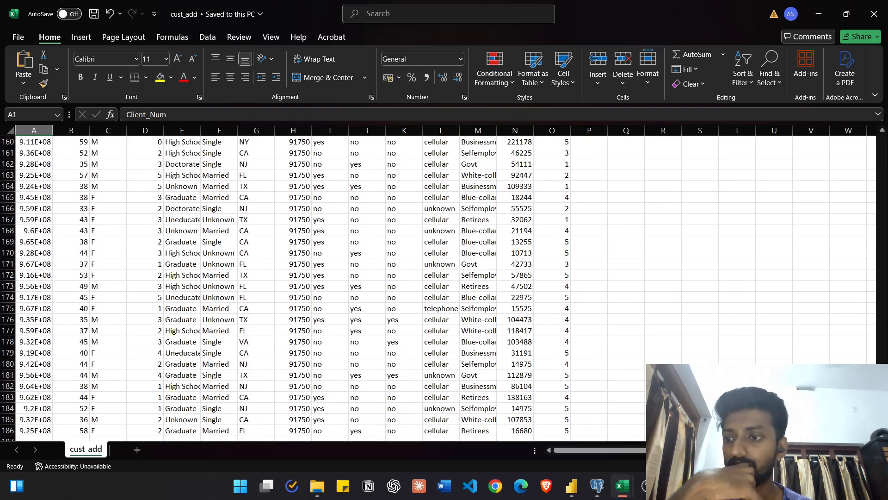
{"action": "scroll", "coordinate": [499, 312], "scroll_direction": "up", "scroll_amount": 1}
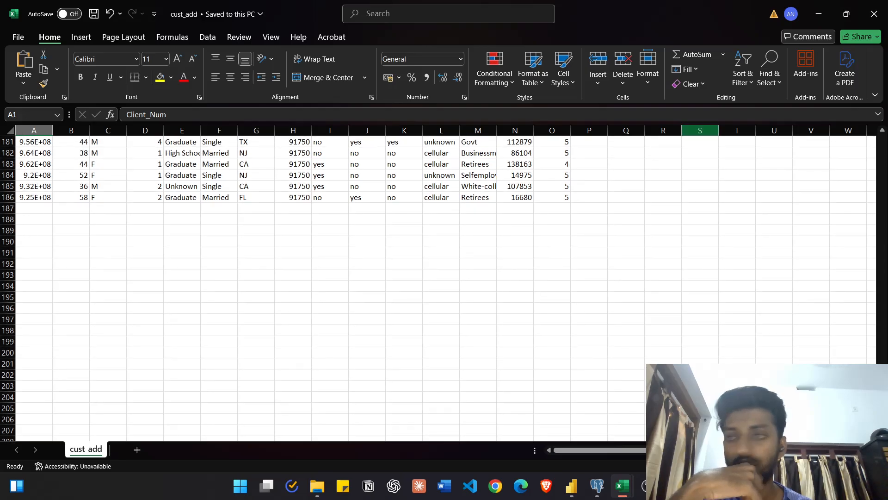
{"action": "left_click", "coordinate": [818, 15]}
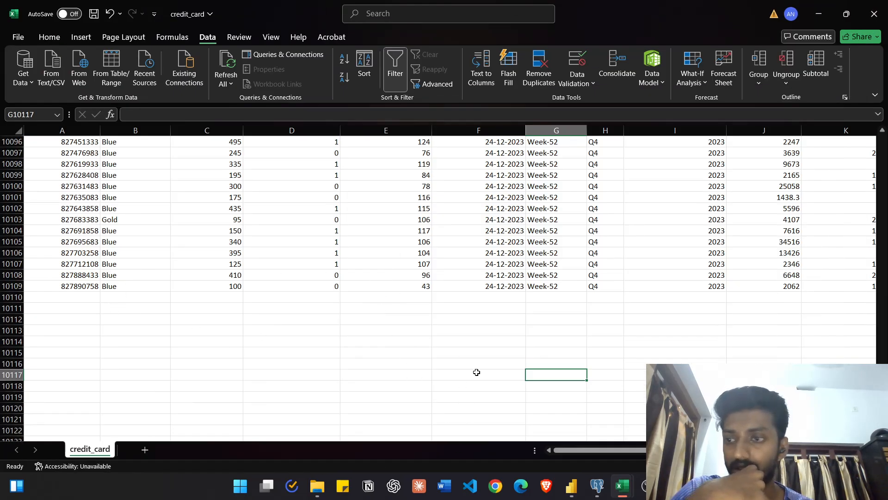
Step: Return to the cc_add workbook and widen the Week_Start_Date column enough to display its full dates
{"action": "left_click", "coordinate": [623, 491]}
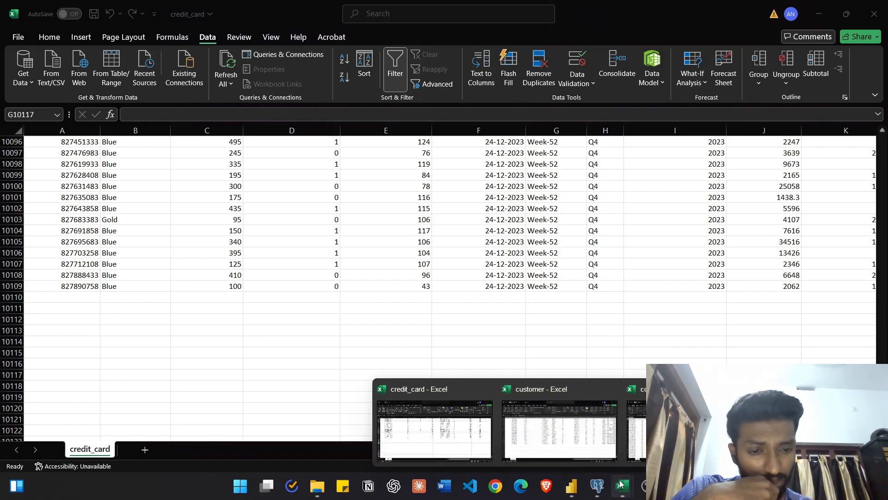
{"action": "left_click", "coordinate": [638, 430]}
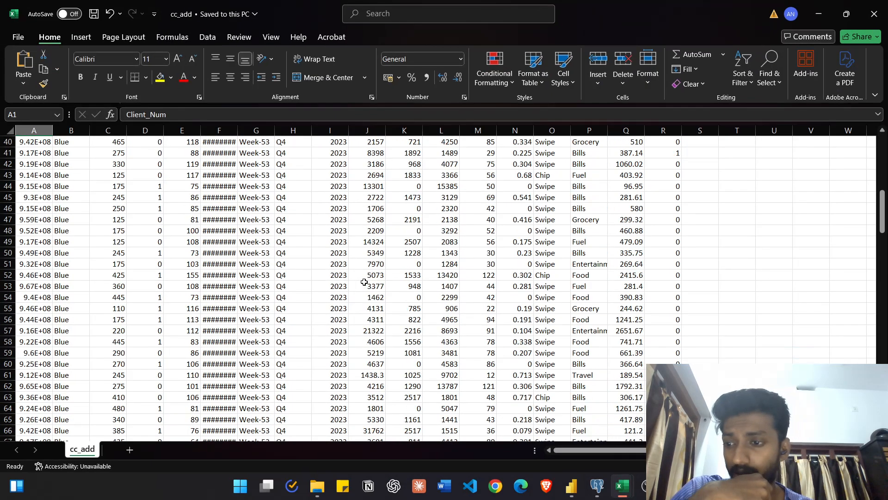
{"action": "scroll", "coordinate": [364, 282], "scroll_direction": "down", "scroll_amount": 20}
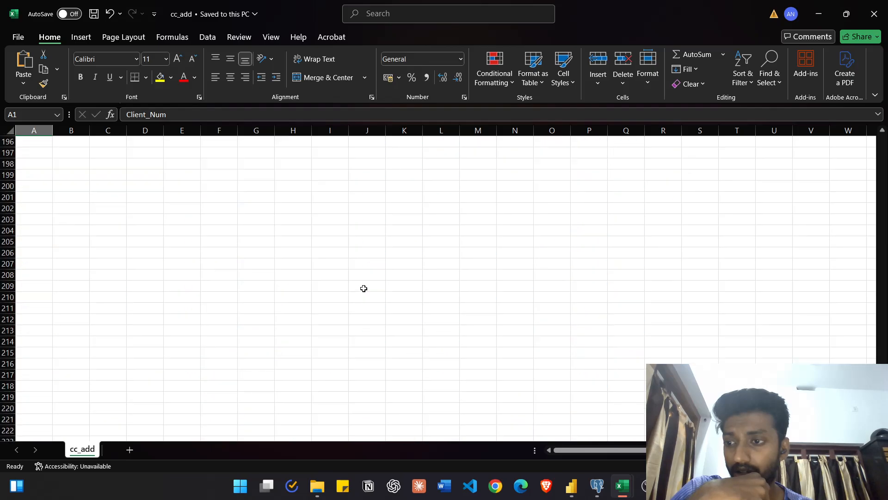
{"action": "scroll", "coordinate": [364, 288], "scroll_direction": "up", "scroll_amount": 6}
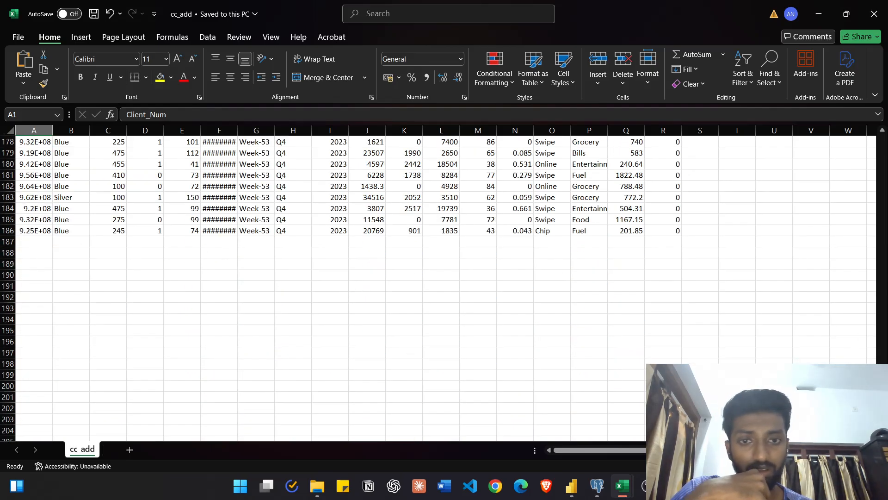
{"action": "left_click_drag", "start_coordinate": [882, 383], "coordinate": [882, 153]}
{"action": "left_click_drag", "start_coordinate": [238, 131], "coordinate": [333, 135]}
Step: Examine the Week_Start_Date values in the cc_add sheet, starting from the last data row and going back up
{"action": "left_click_drag", "start_coordinate": [885, 158], "coordinate": [882, 393]}
{"action": "left_click", "coordinate": [285, 197]}
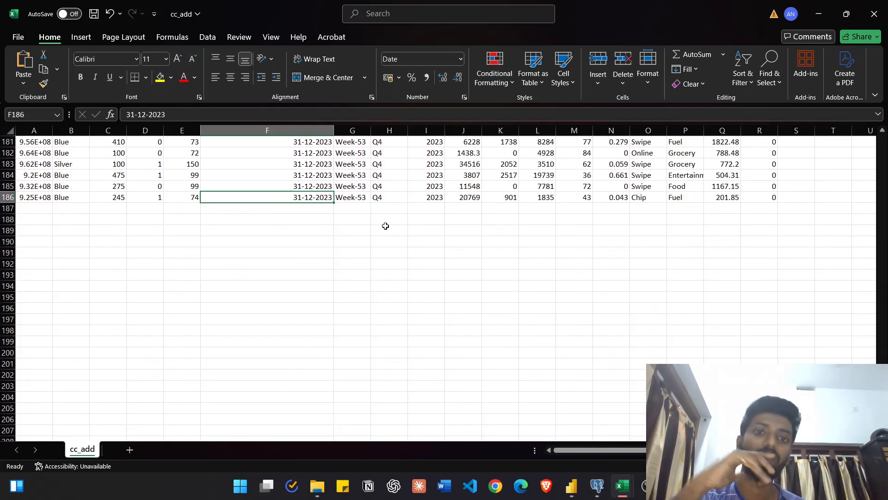
{"action": "scroll", "coordinate": [547, 233], "scroll_direction": "up", "scroll_amount": 20}
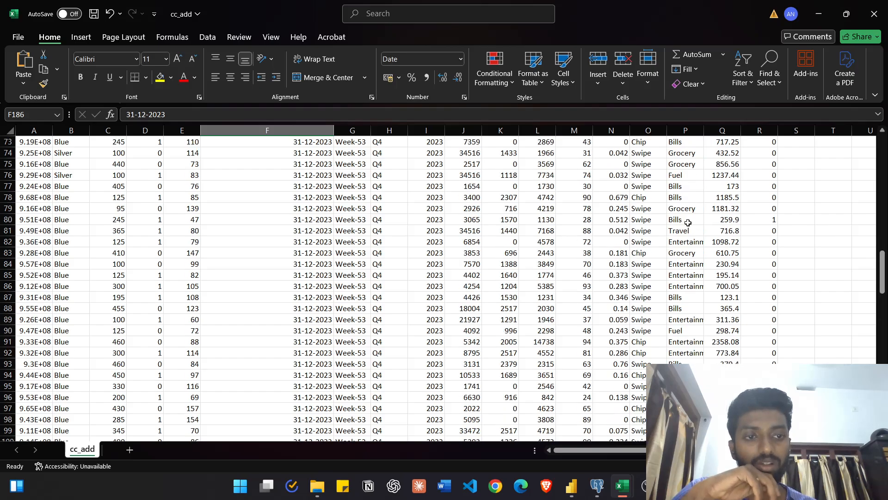
Step: Switch back to pgAdmin and run the import of cc_add.csv into the cc_detail table
{"action": "left_click", "coordinate": [596, 485]}
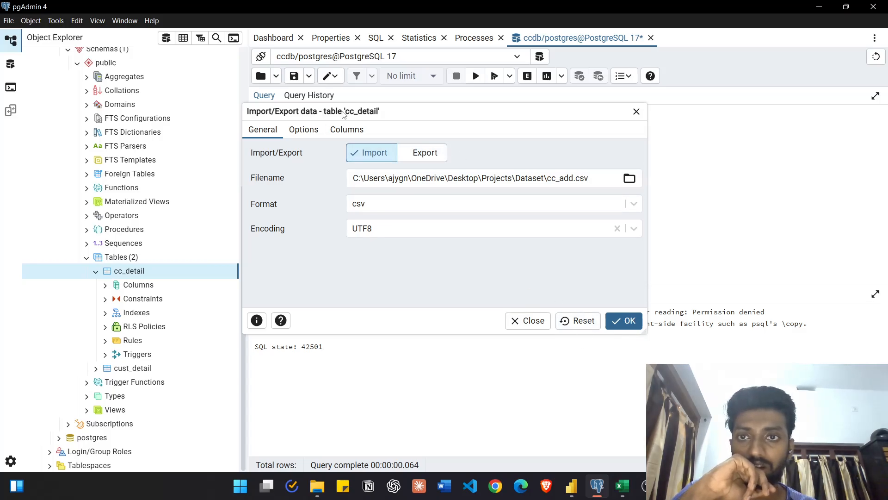
{"action": "left_click", "coordinate": [625, 321]}
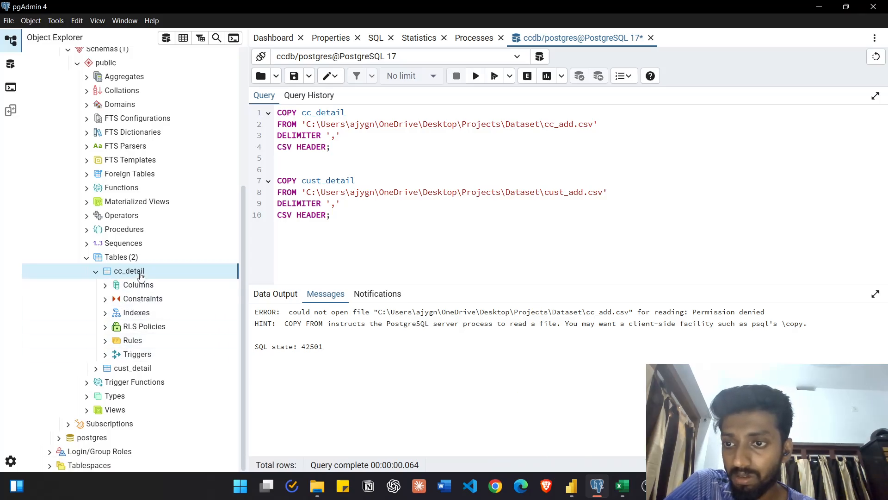
Step: Set up a data import for the cust_detail table with cust_add.csv from the Dataset folder as the source file
{"action": "right_click", "coordinate": [130, 368]}
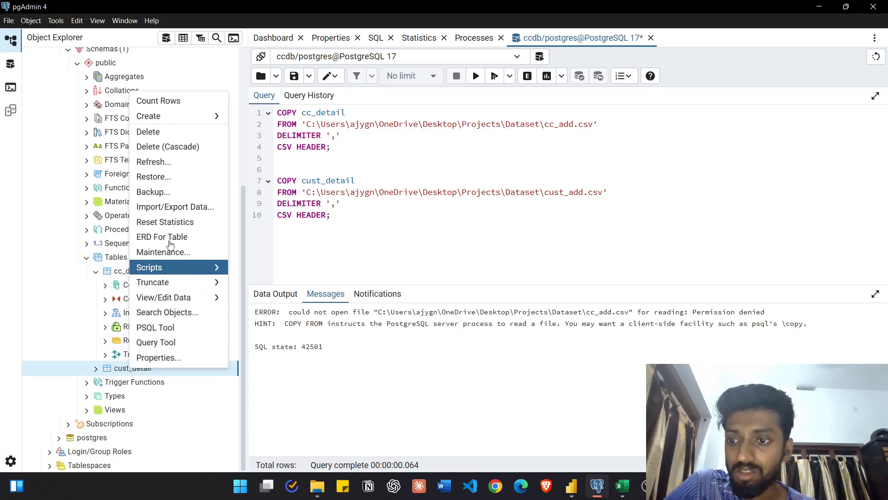
{"action": "left_click", "coordinate": [167, 207]}
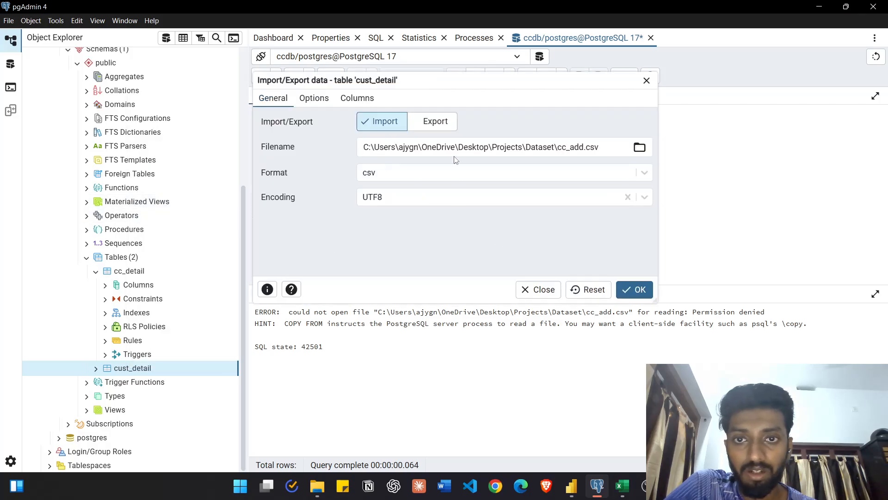
{"action": "left_click", "coordinate": [639, 148]}
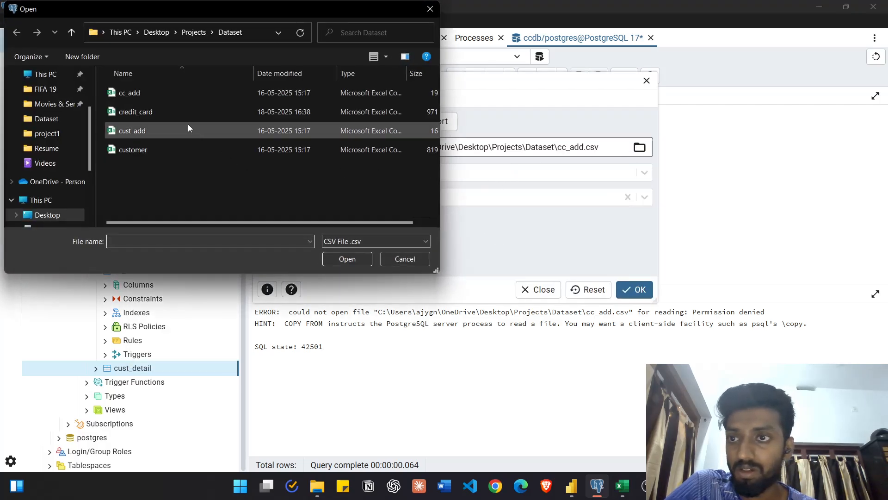
{"action": "left_click", "coordinate": [142, 130]}
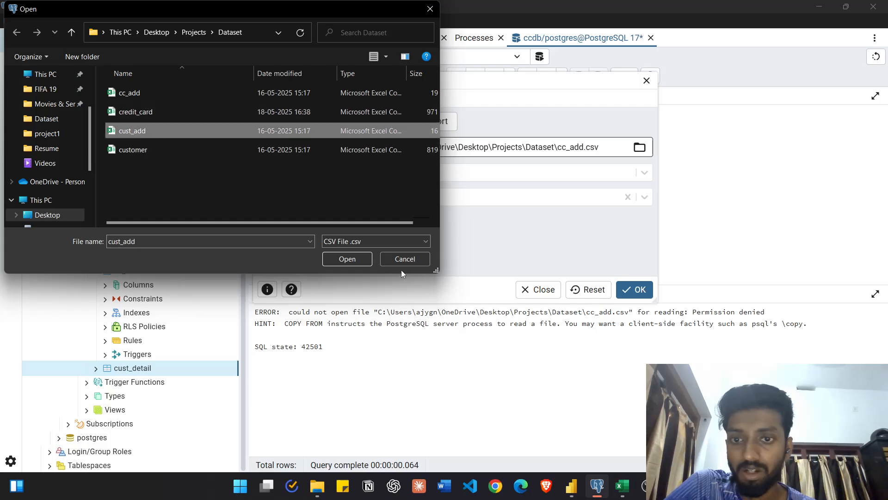
{"action": "left_click", "coordinate": [366, 264]}
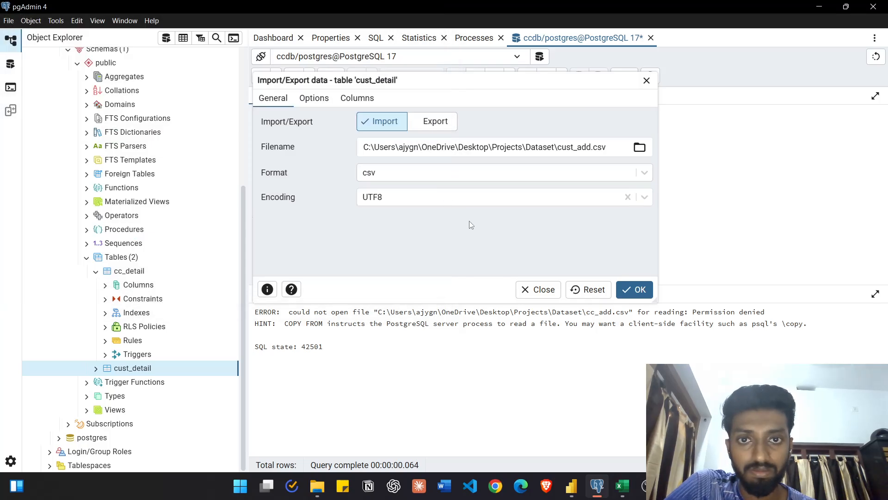
Step: Run the import of cust_add.csv into the cust_detail table
{"action": "left_click", "coordinate": [638, 289]}
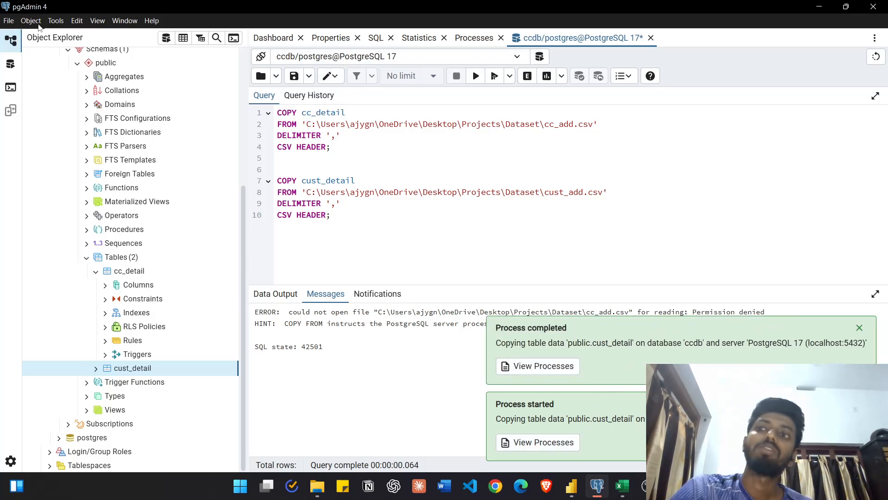
Step: Switch to Power BI, check the last week in the Revenue By Week chart, and refresh the report data
{"action": "left_click", "coordinate": [572, 486]}
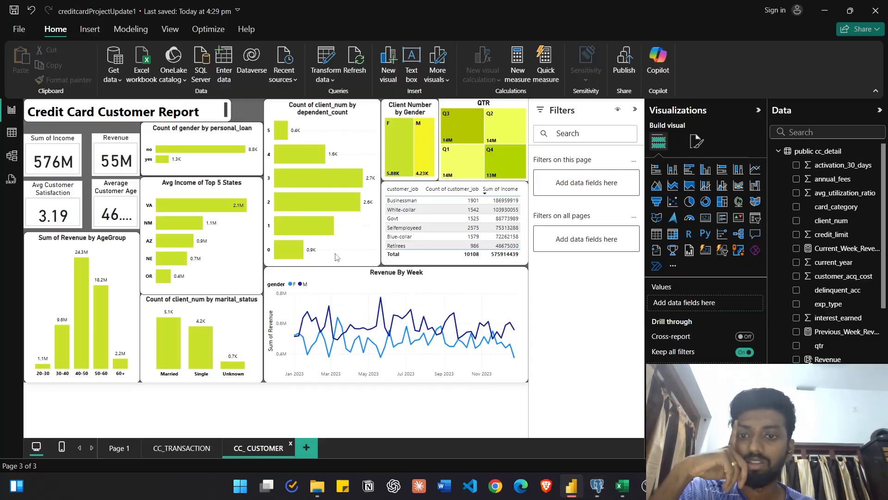
{"action": "mouse_move", "coordinate": [517, 353]}
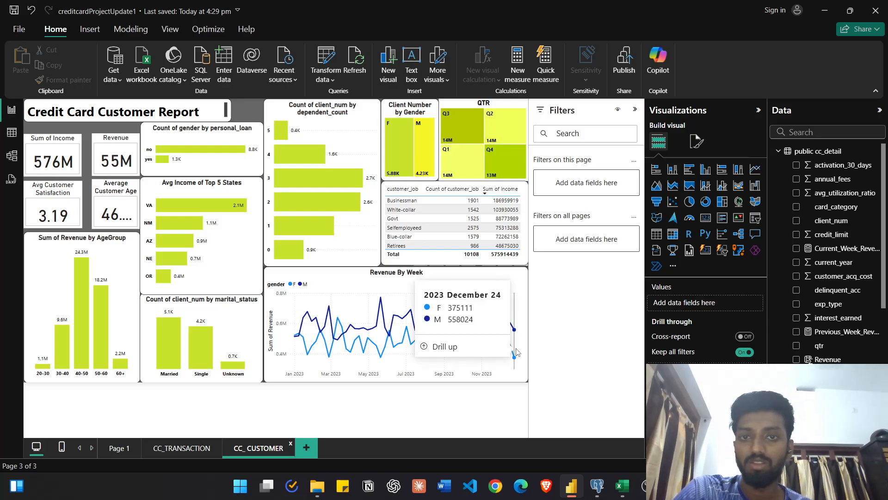
{"action": "left_click", "coordinate": [357, 63]}
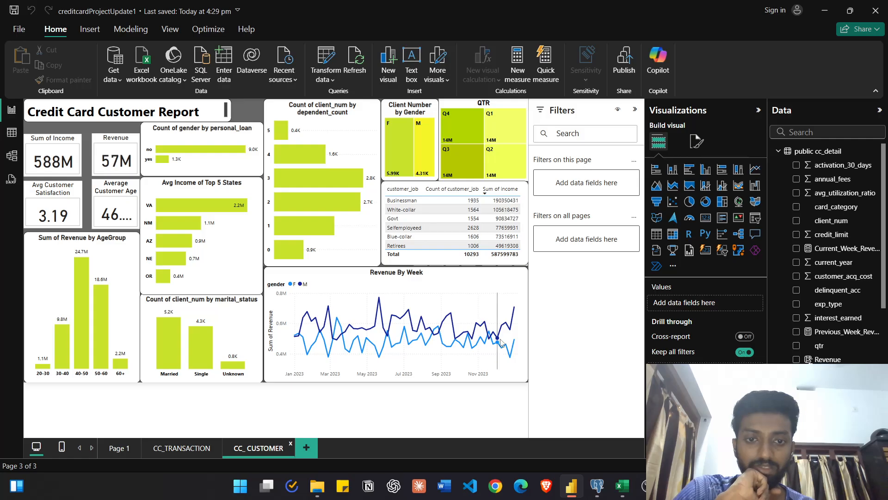
Step: Review the refreshed Revenue By Week chart and the visuals on the CC_CUSTOMER and CC_TRANSACTION report pages
{"action": "mouse_move", "coordinate": [512, 353]}
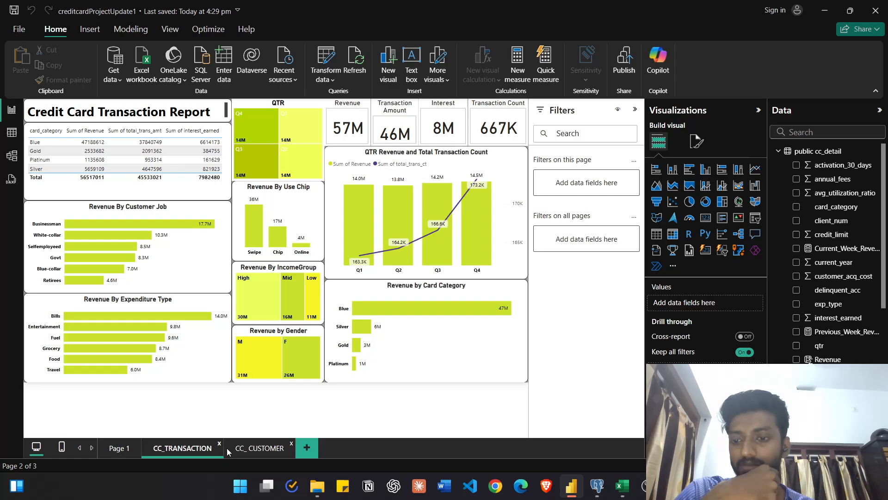
{"action": "left_click", "coordinate": [244, 451]}
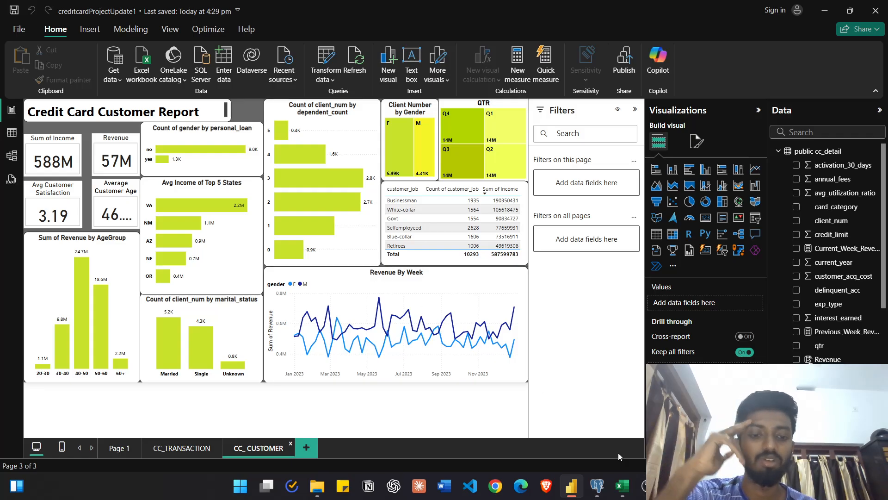
{"action": "left_click", "coordinate": [597, 486]}
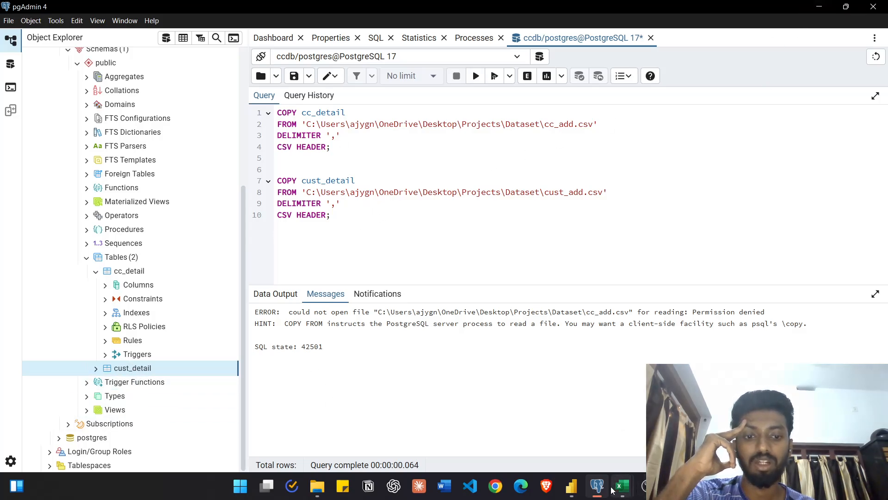
{"action": "left_click", "coordinate": [576, 493]}
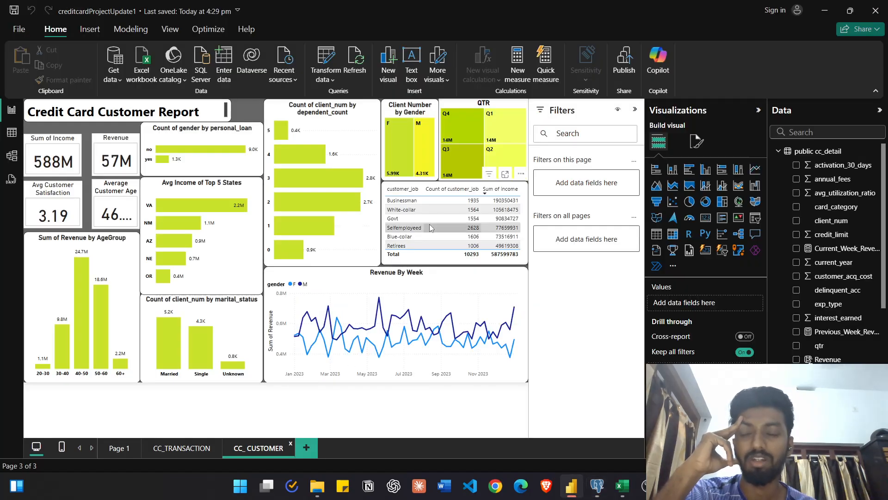
{"action": "left_click", "coordinate": [177, 449]}
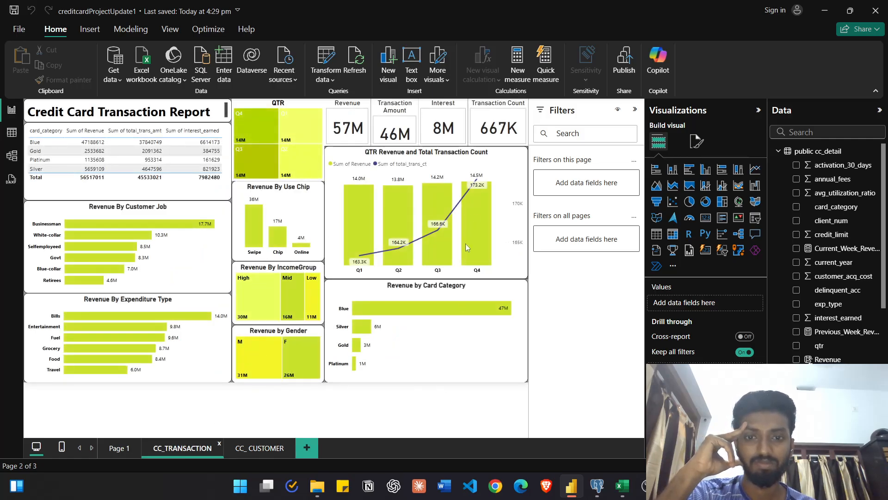
{"action": "left_click", "coordinate": [530, 115]}
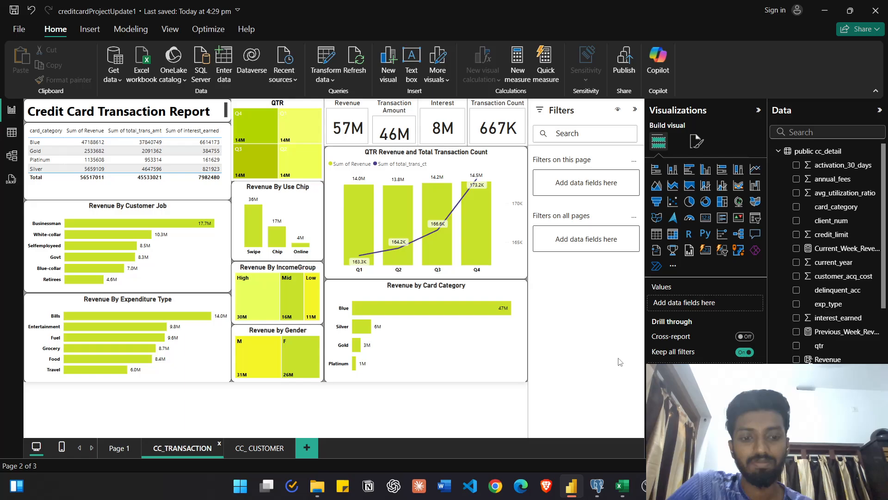
{"action": "mouse_move", "coordinate": [645, 496]}
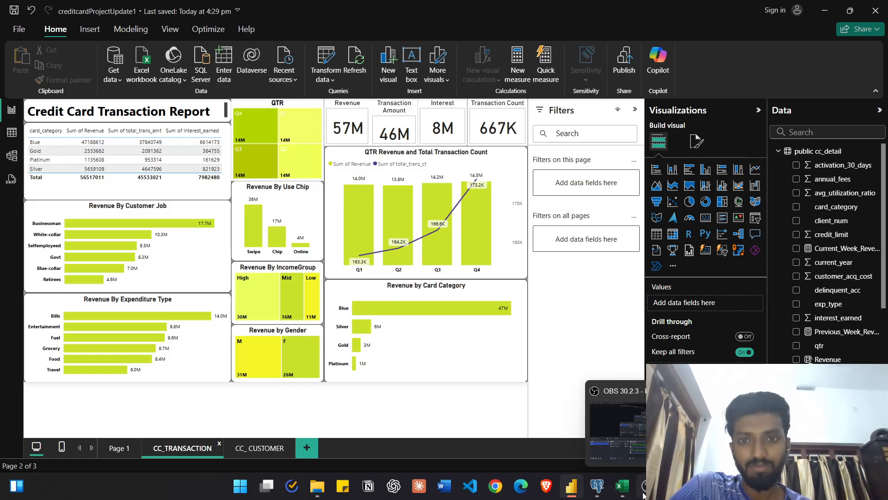
{"action": "left_click", "coordinate": [644, 496]}
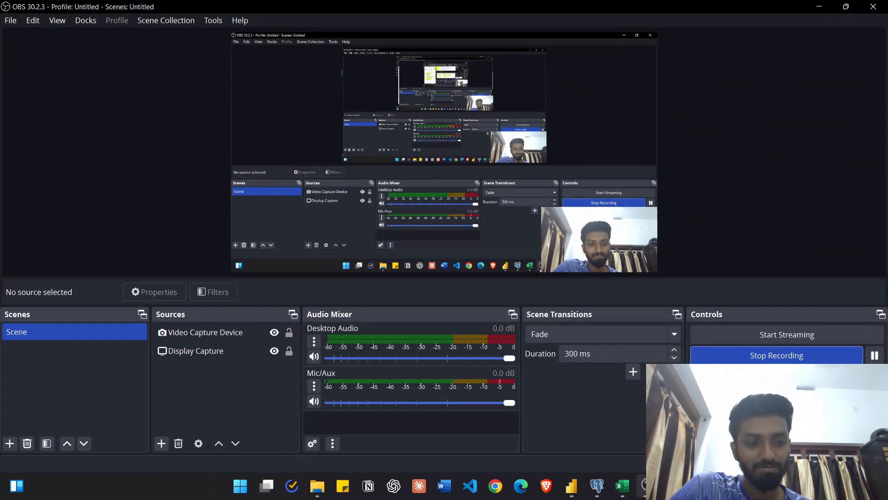